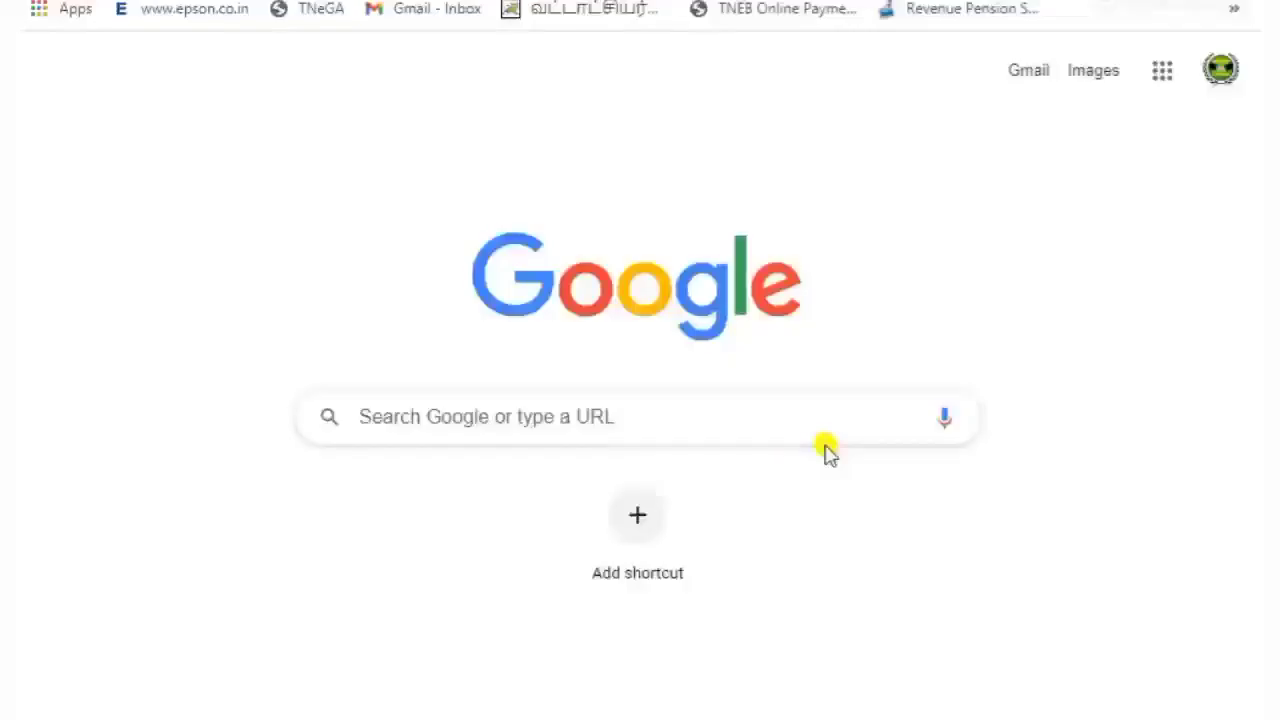
# Search Google for 'tangedco' and reach the TANGEDCO Mobile Number Registration / Updation Portal
pyautogui.click(777, 417)
pyautogui.write('tangedco')
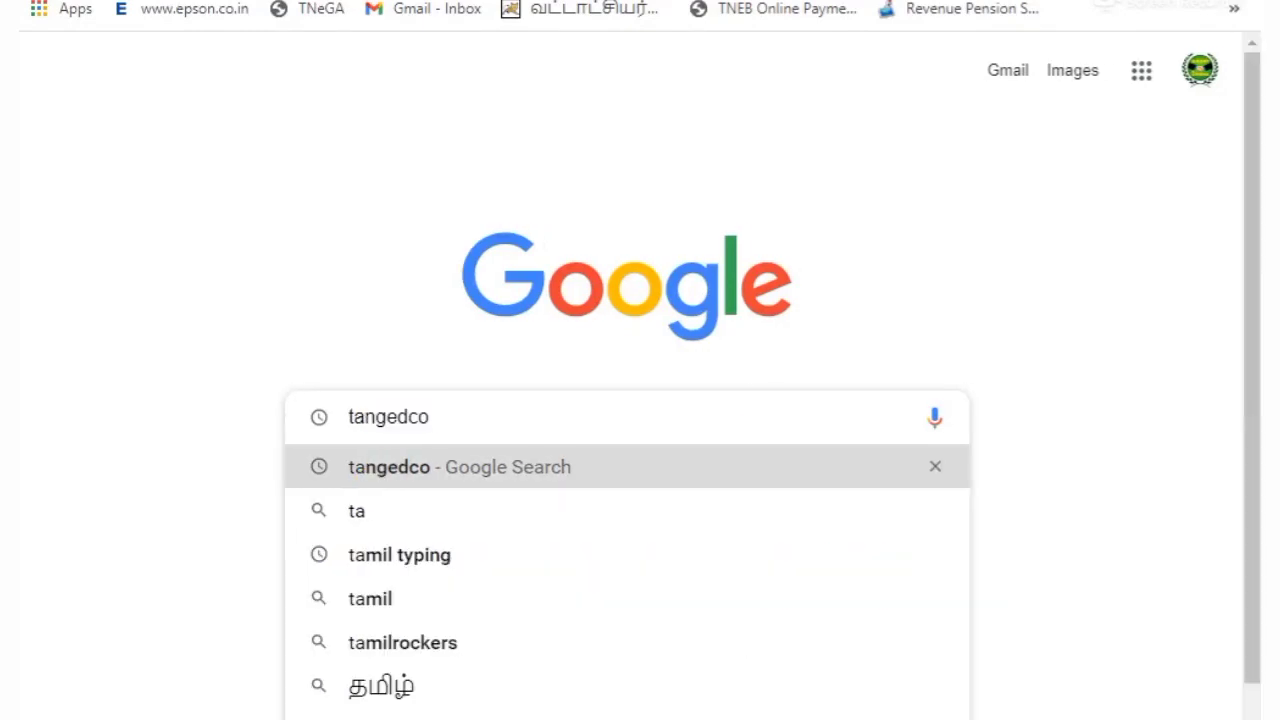
pyautogui.click(395, 467)
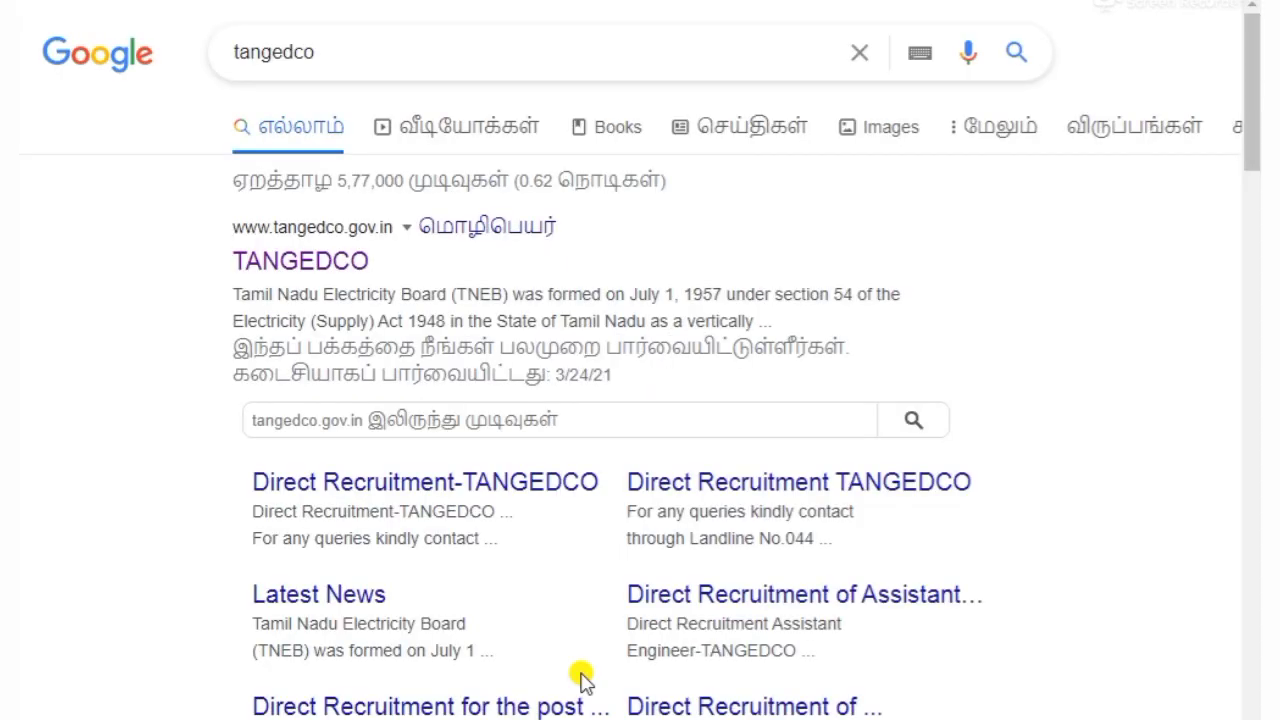
pyautogui.click(320, 262)
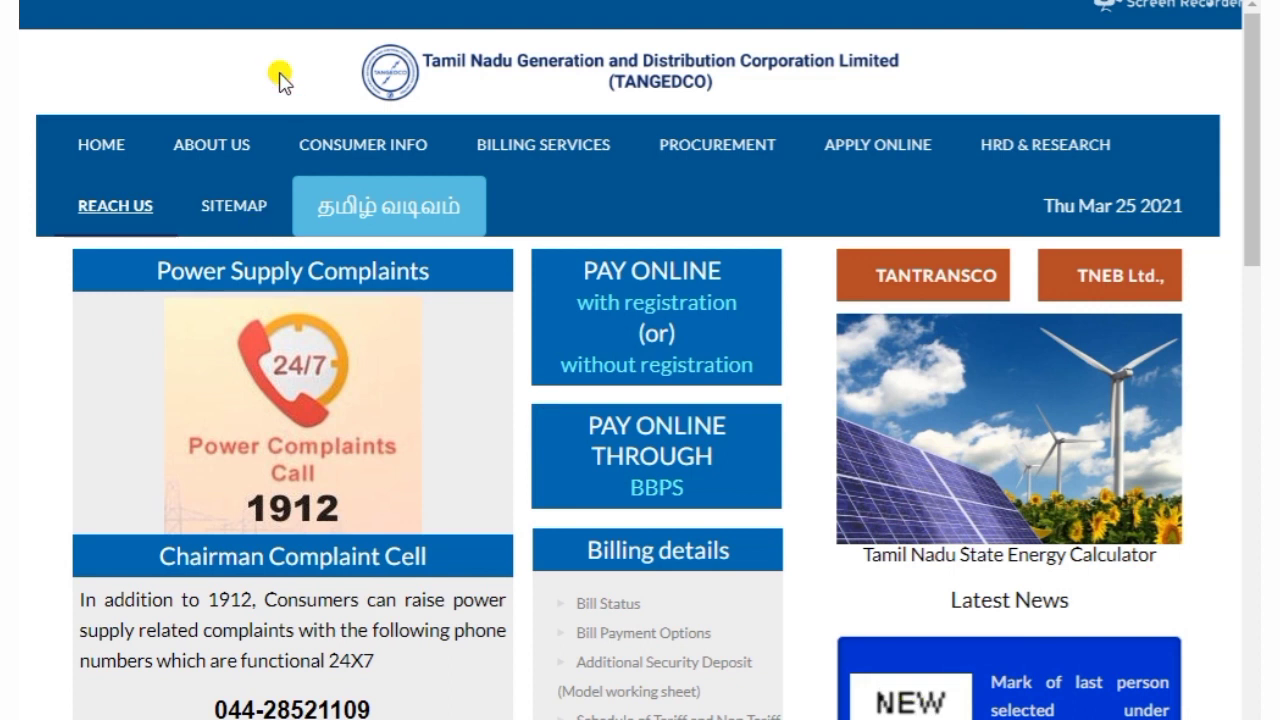
pyautogui.moveTo(506, 146)
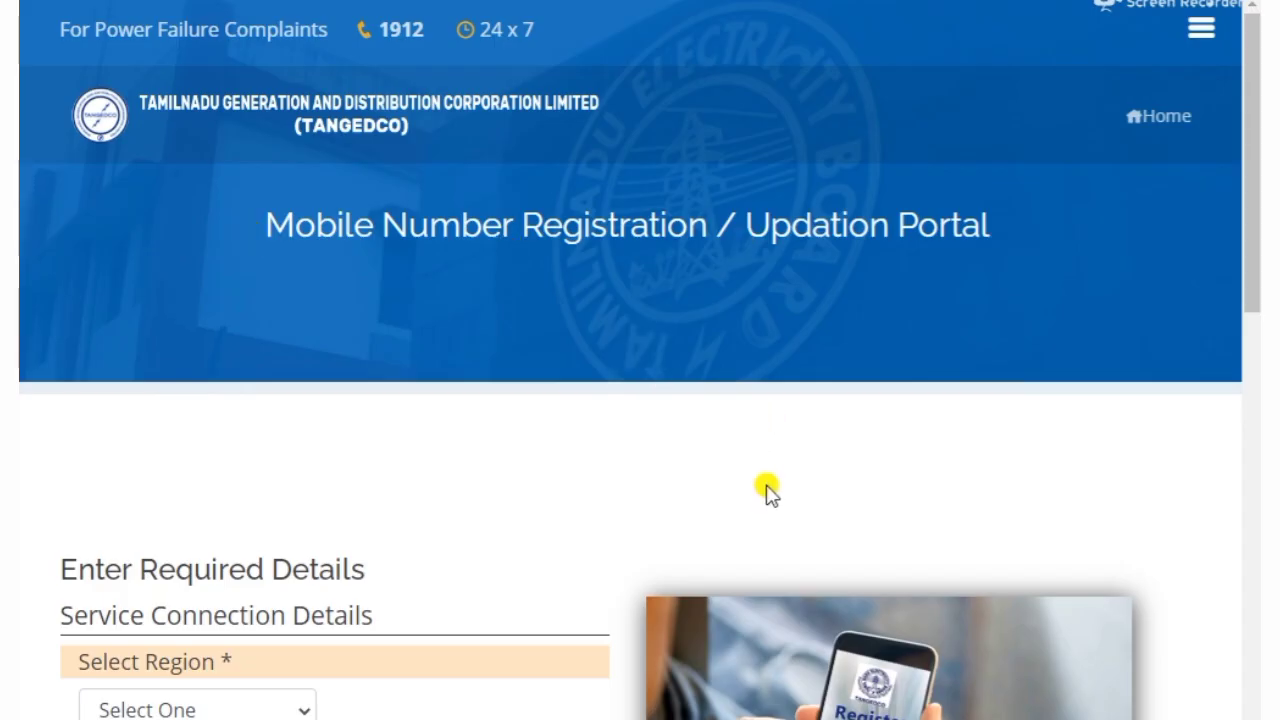
# Choose region 02-VILLUPURAM and enter the service connection number in the registration form
pyautogui.scroll(-4, 946, 474)
pyautogui.scroll(-1, 266, 251)
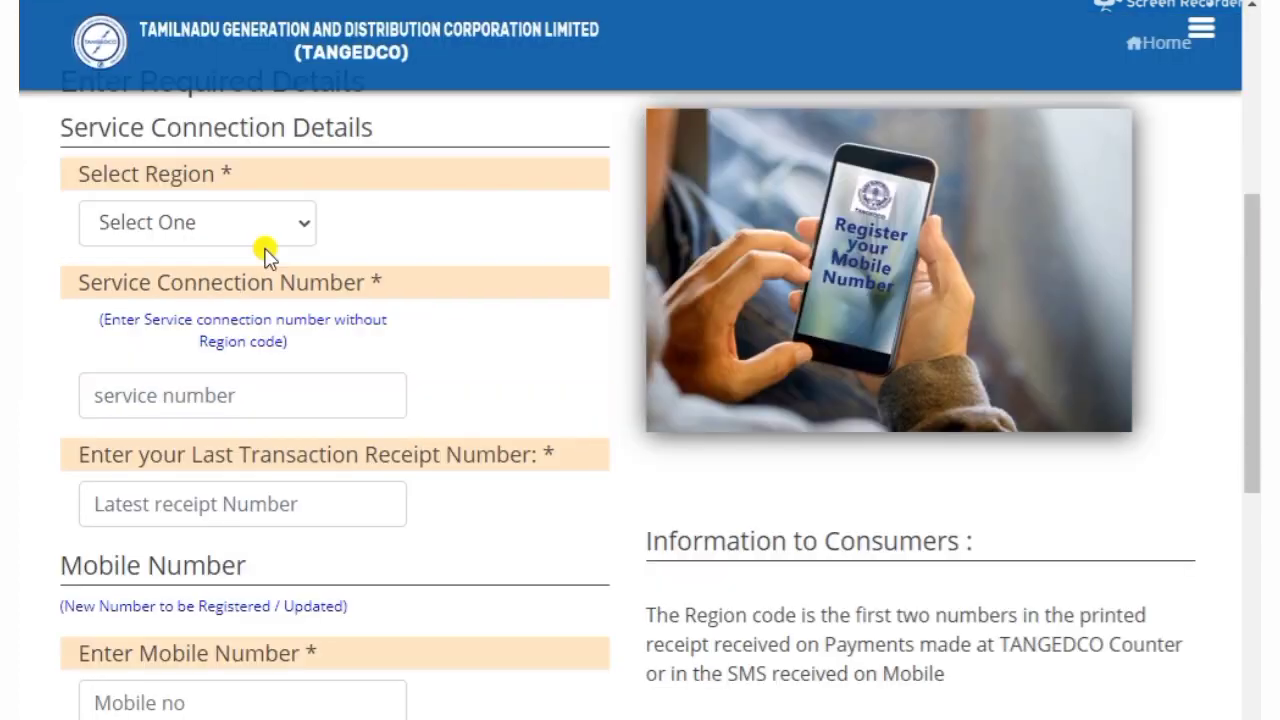
pyautogui.click(176, 228)
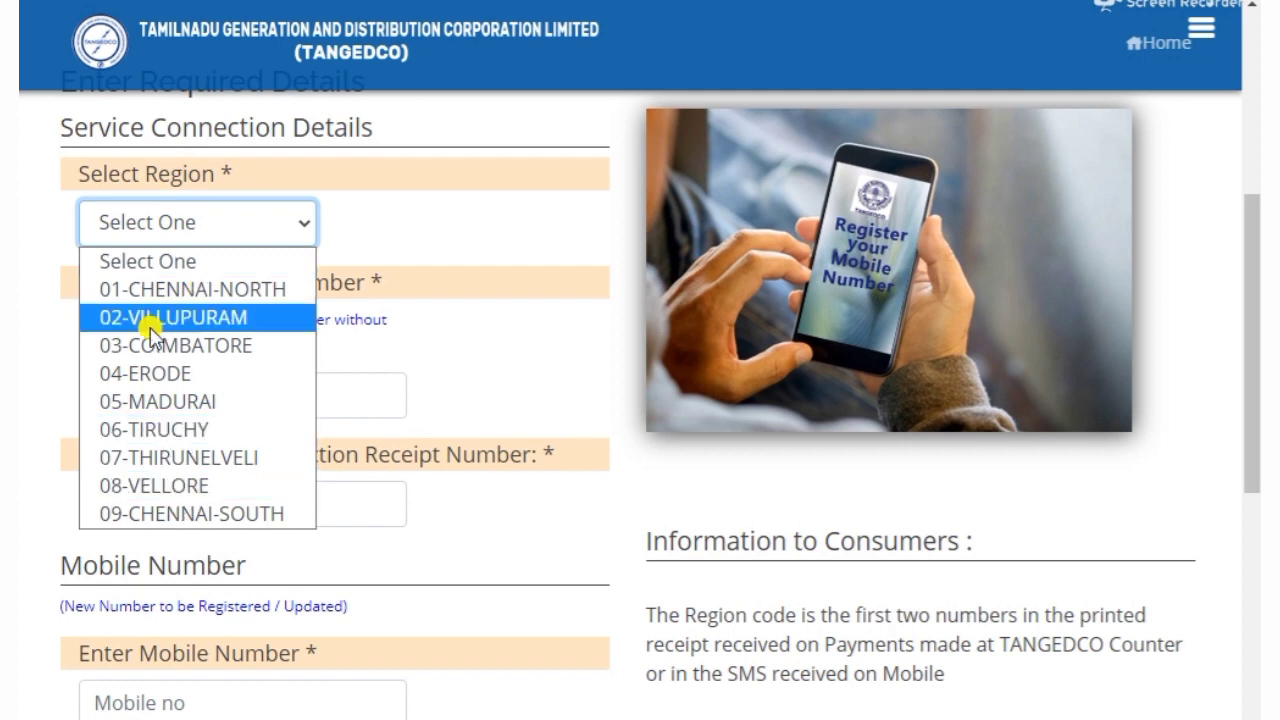
pyautogui.click(155, 320)
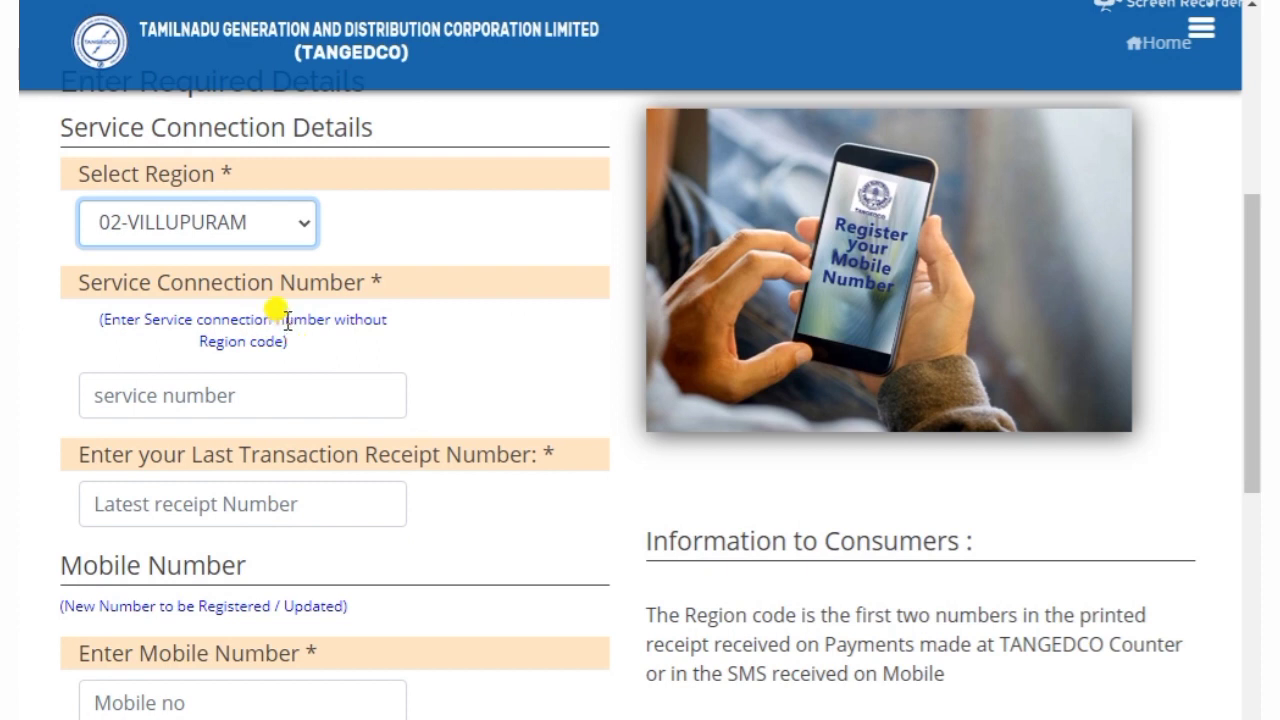
pyautogui.moveTo(286, 320); pyautogui.dragTo(360, 342)
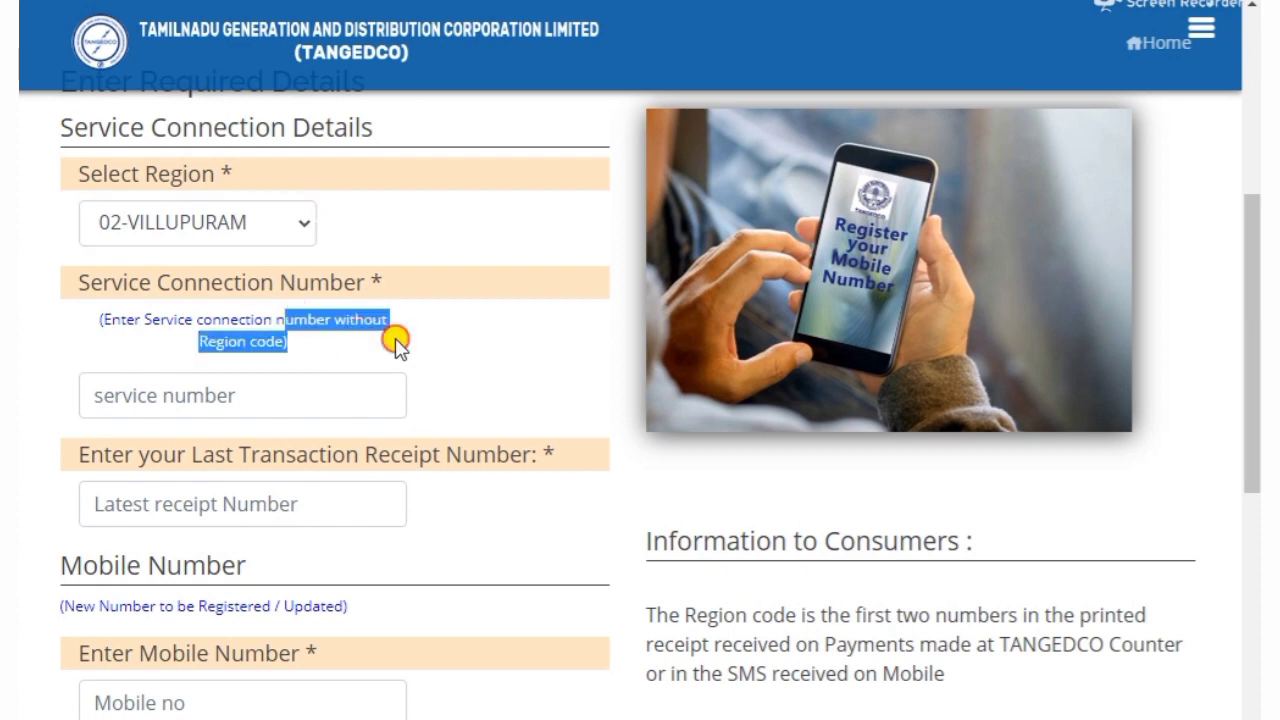
pyautogui.click(397, 342)
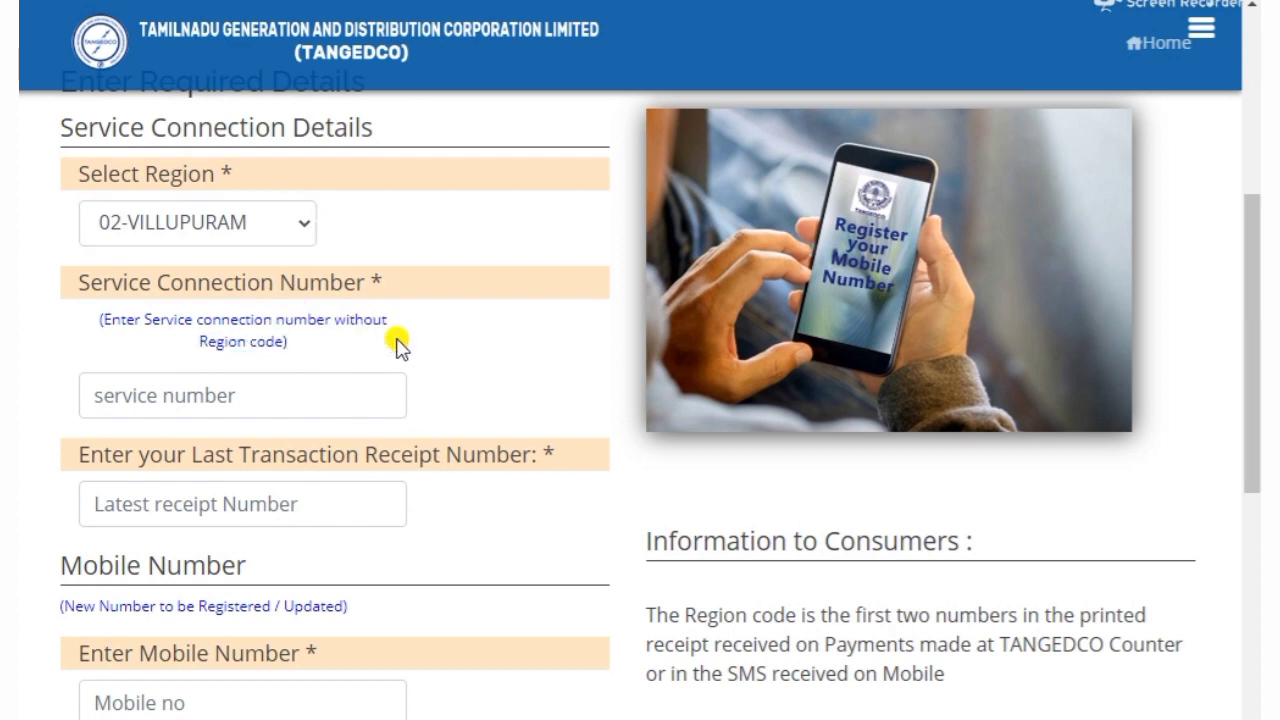
pyautogui.click(285, 386)
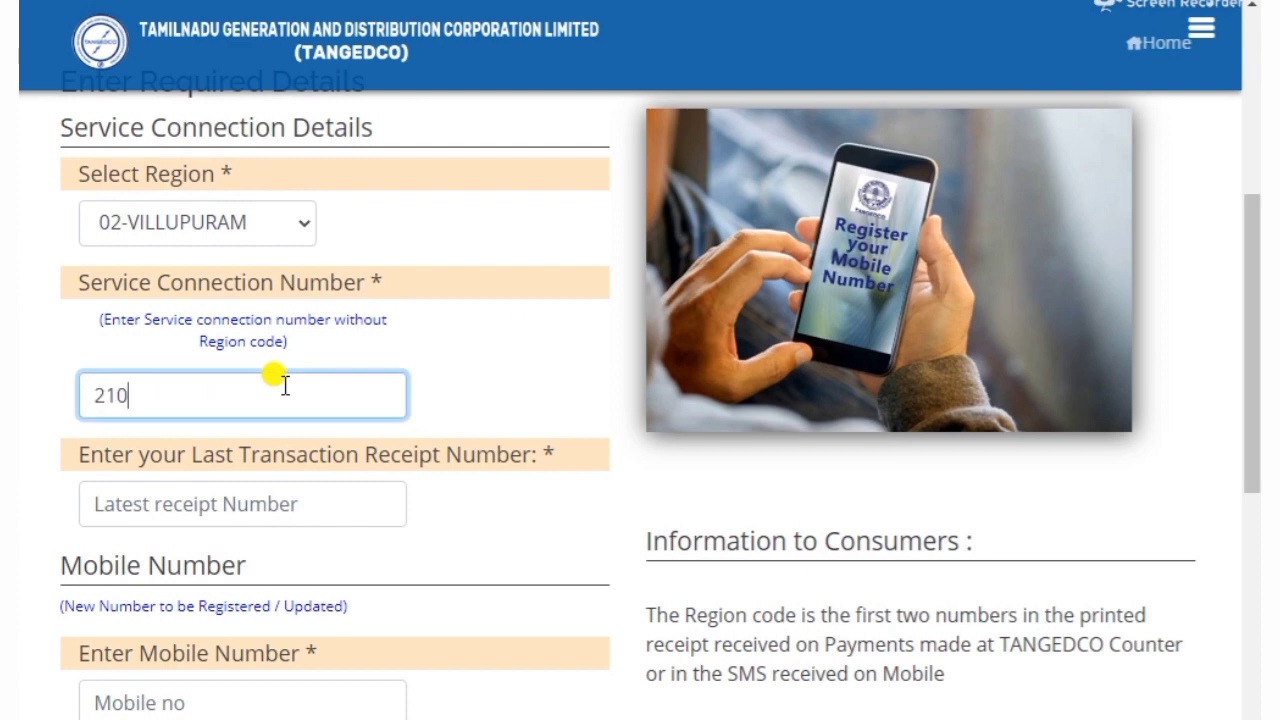
pyautogui.click(473, 383)
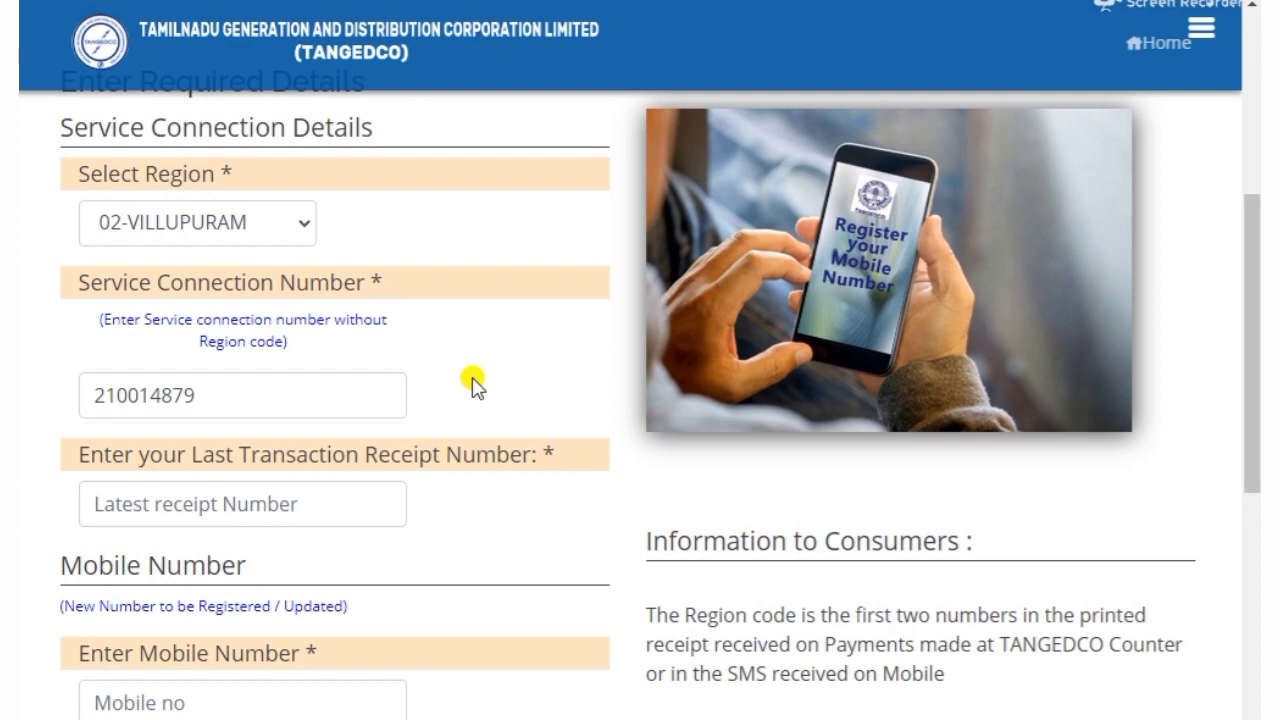
# Leave the Latest receipt Number field blank for now
pyautogui.scroll(-1, 472, 383)
pyautogui.moveTo(82, 334); pyautogui.dragTo(553, 334)
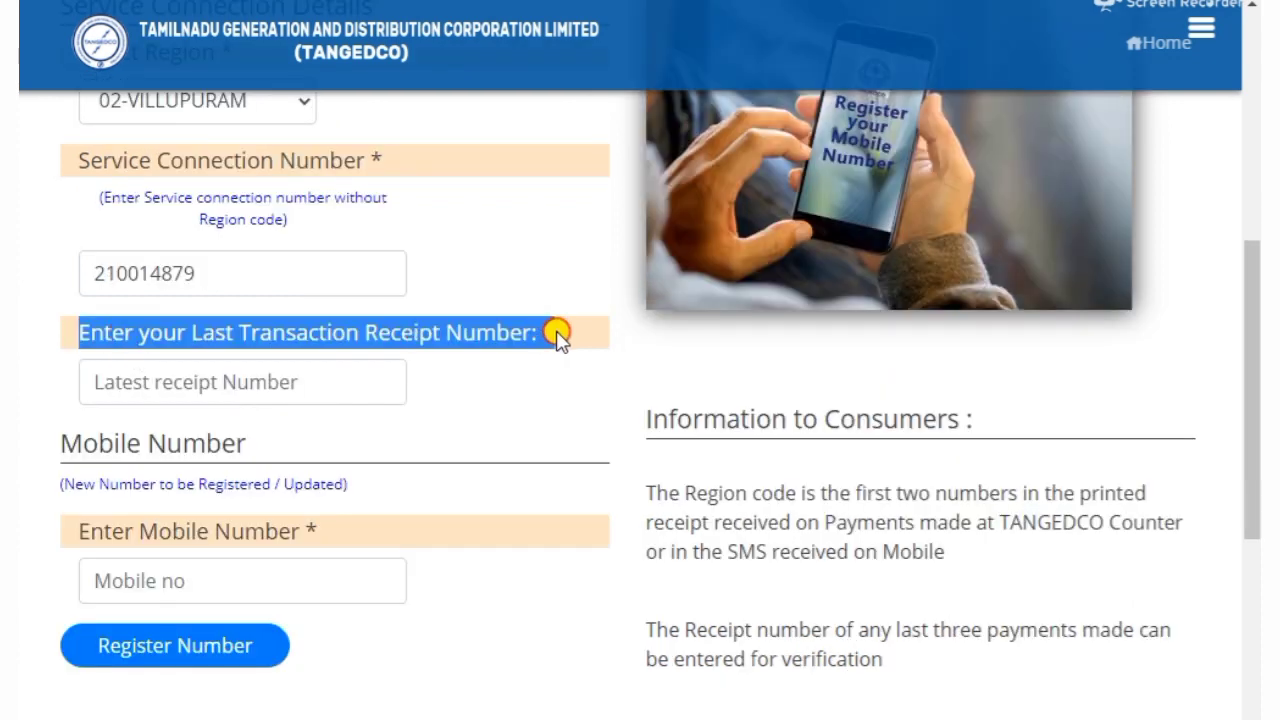
pyautogui.click(506, 409)
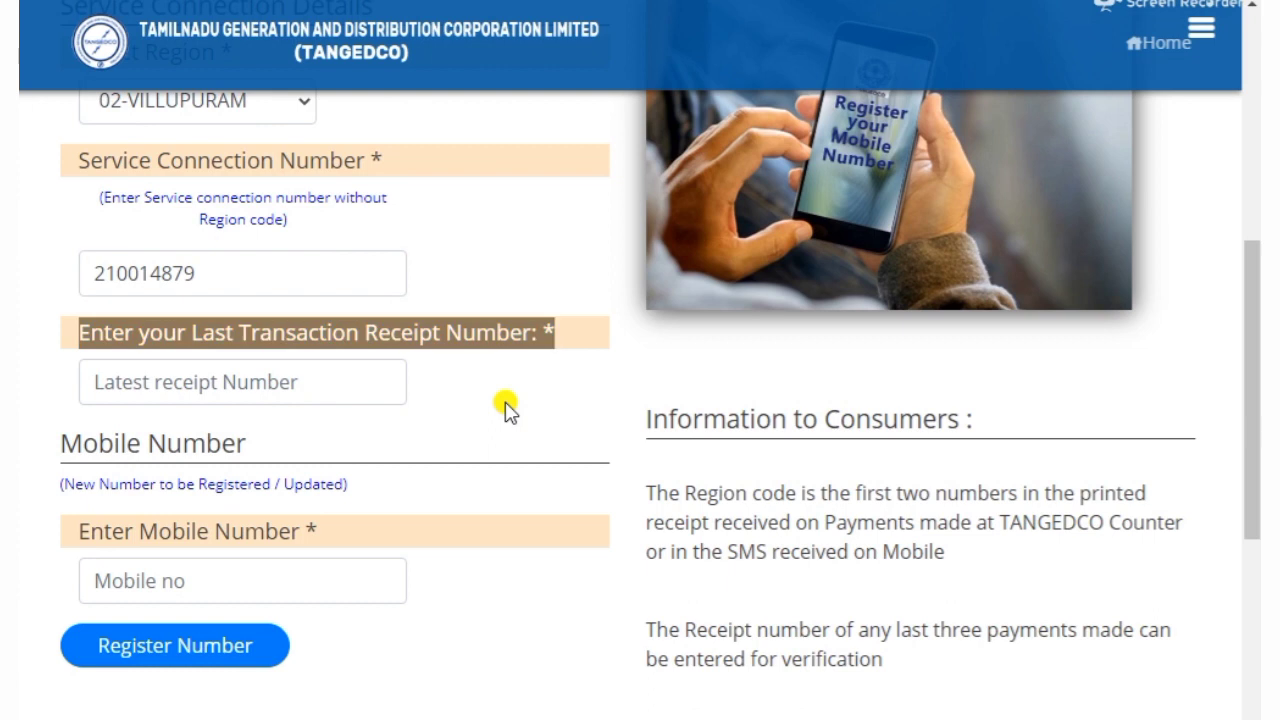
pyautogui.click(262, 381)
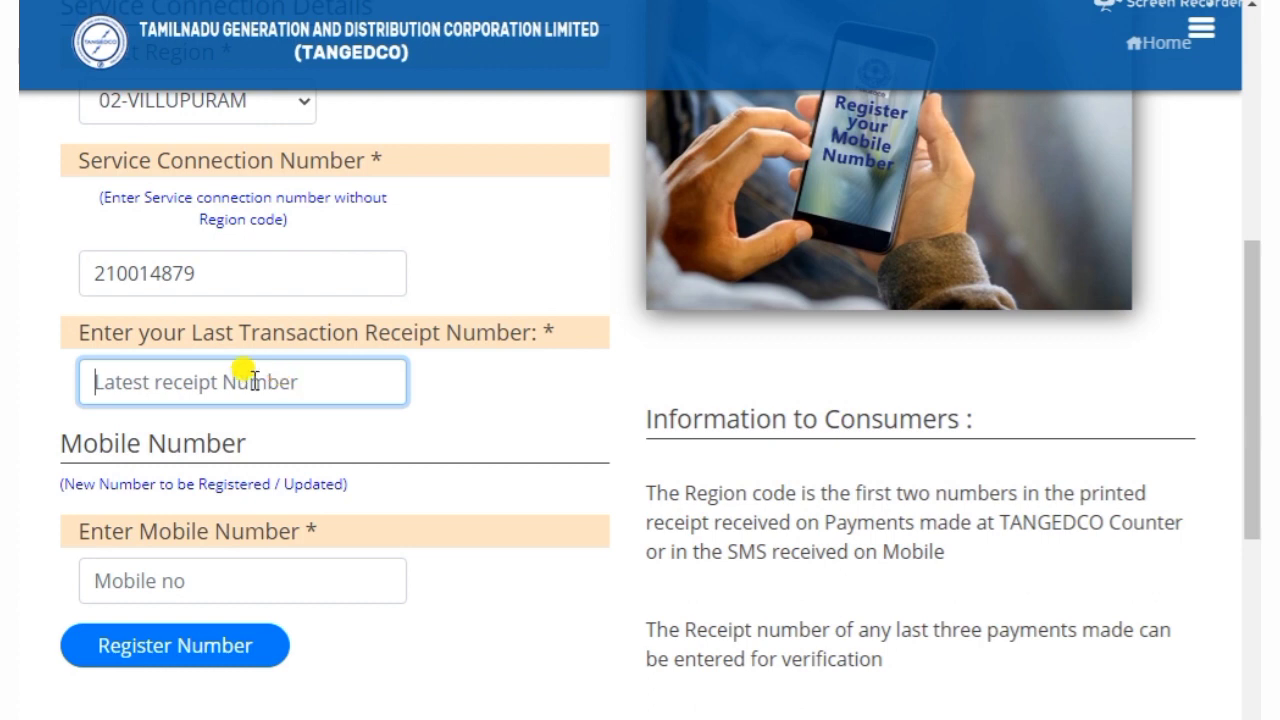
pyautogui.click(455, 415)
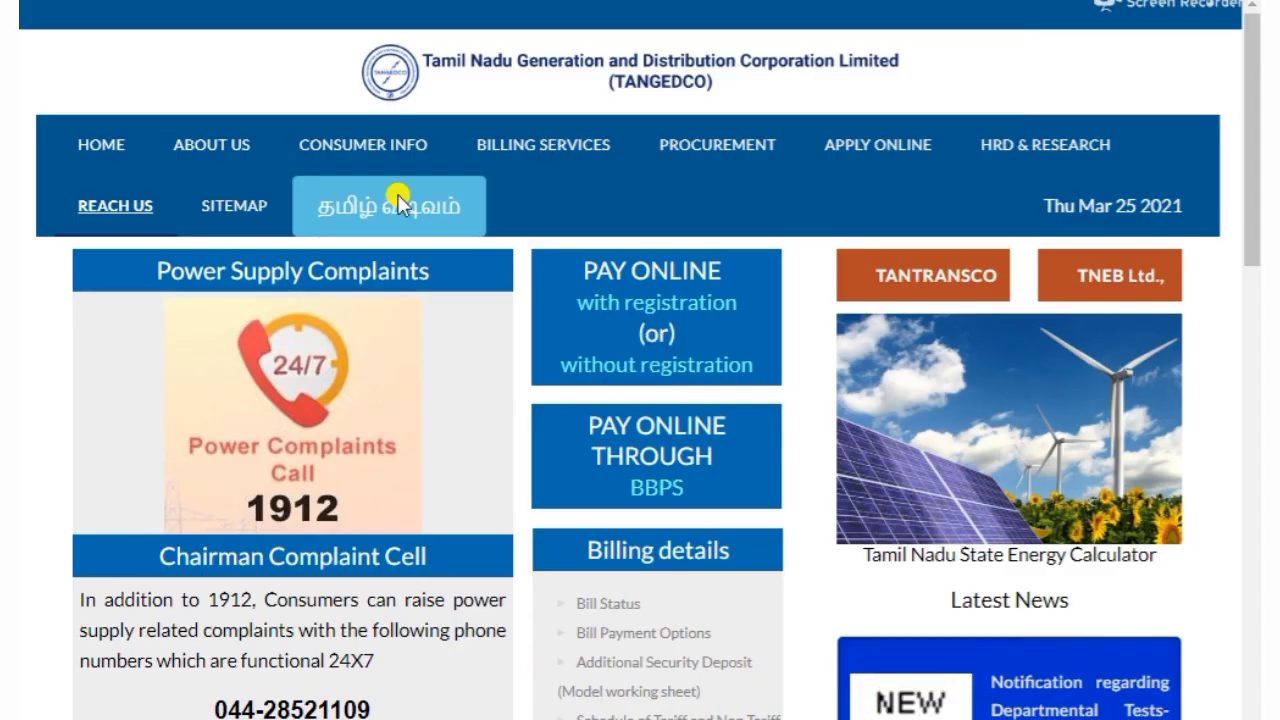
# Go to Billing Services > Bill Status from the TANGEDCO home page
pyautogui.moveTo(510, 146)
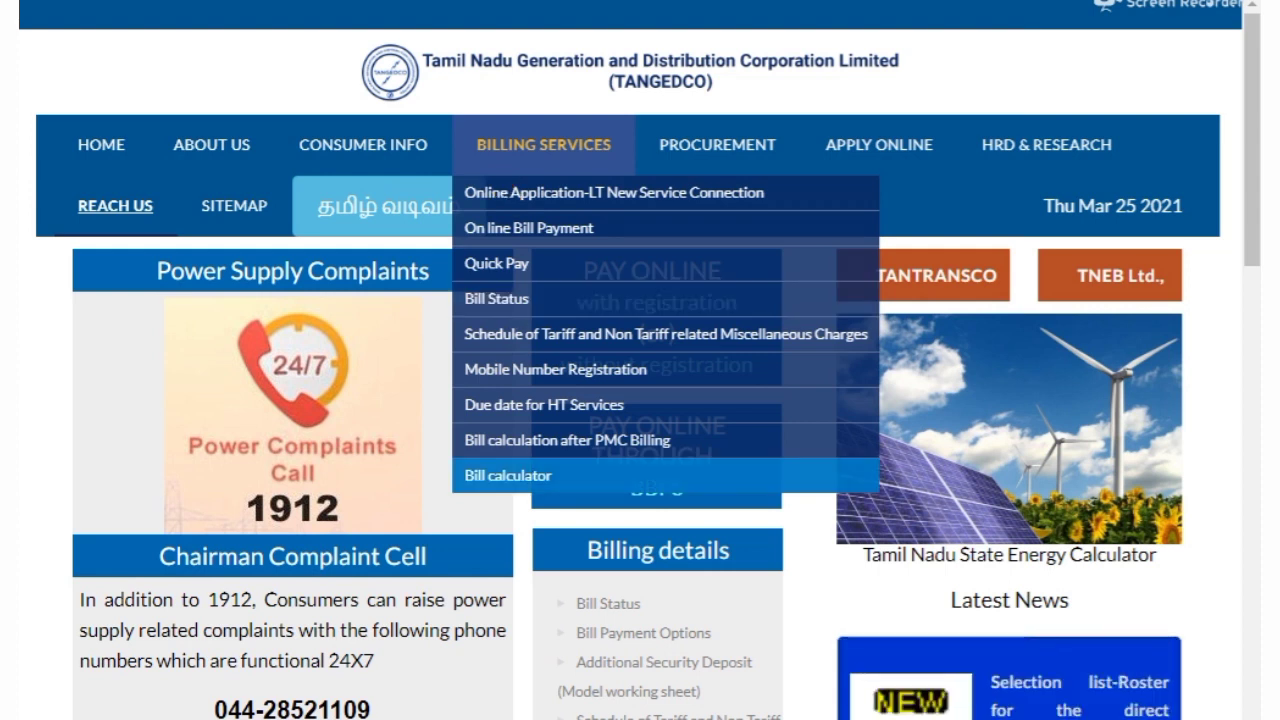
pyautogui.click(510, 475)
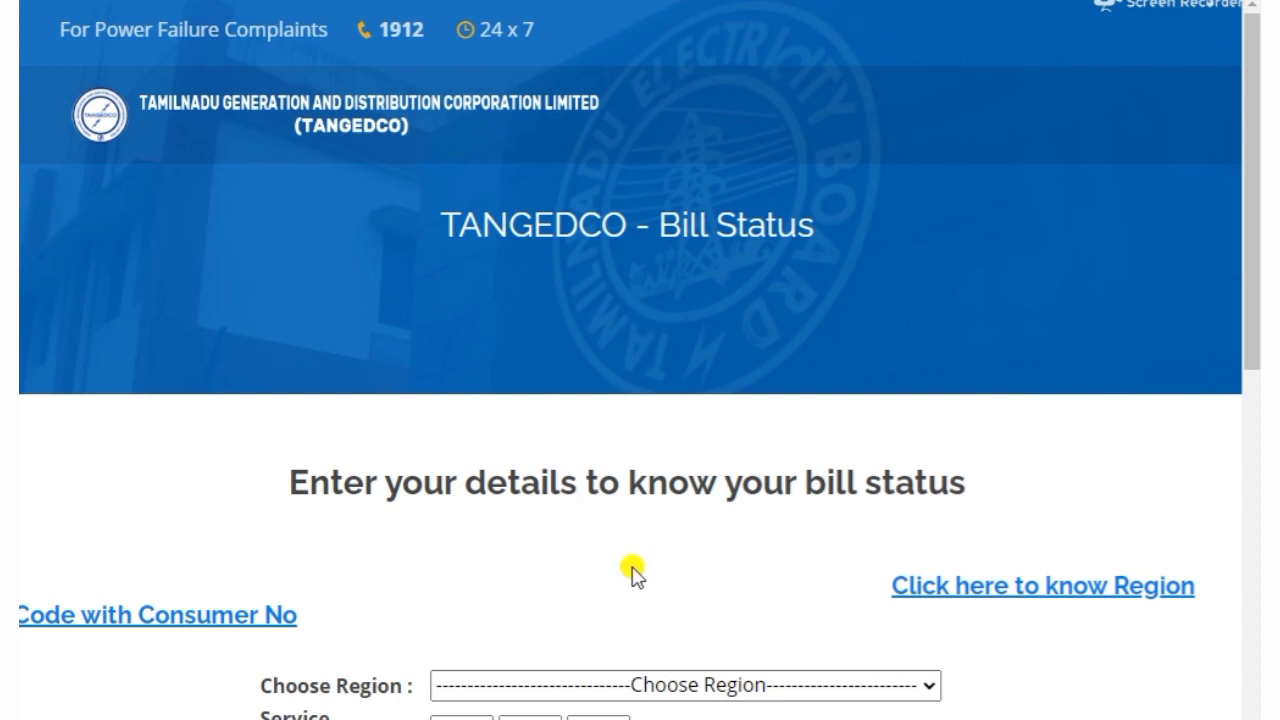
# Request bill status for region 2. Viluppuram with the service number, mobile number and captcha
pyautogui.scroll(-3, 352, 490)
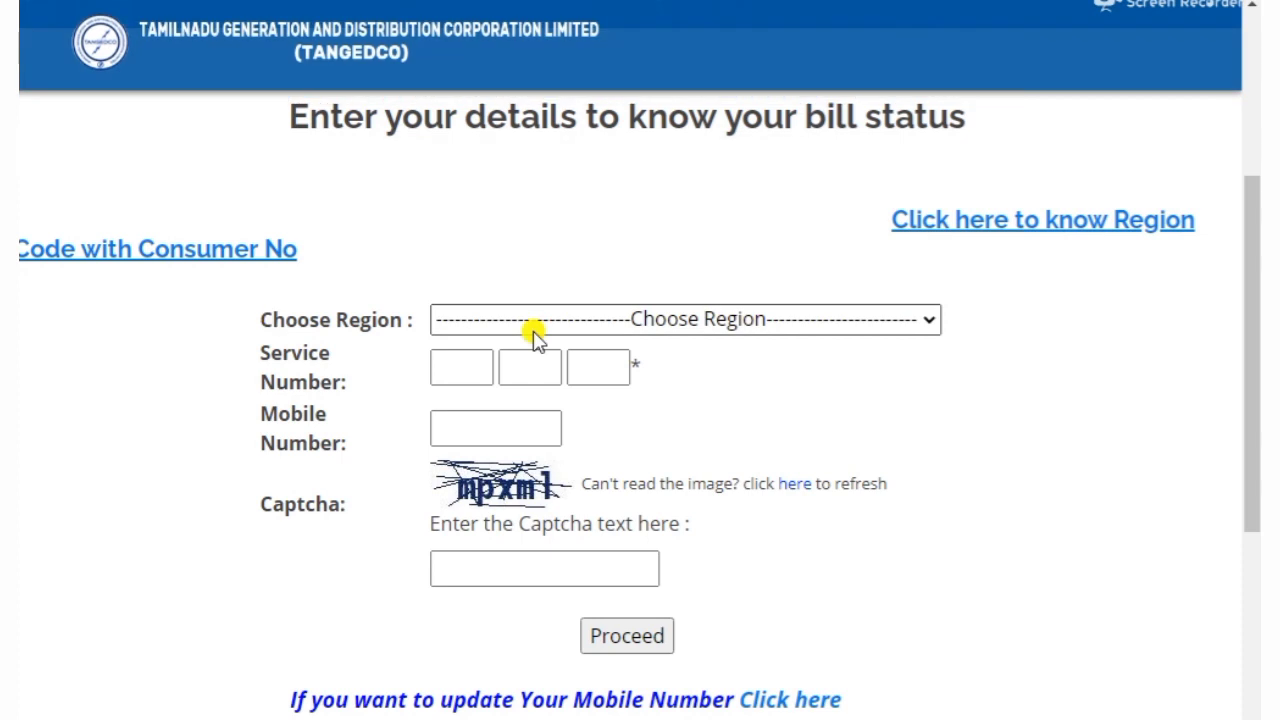
pyautogui.click(583, 322)
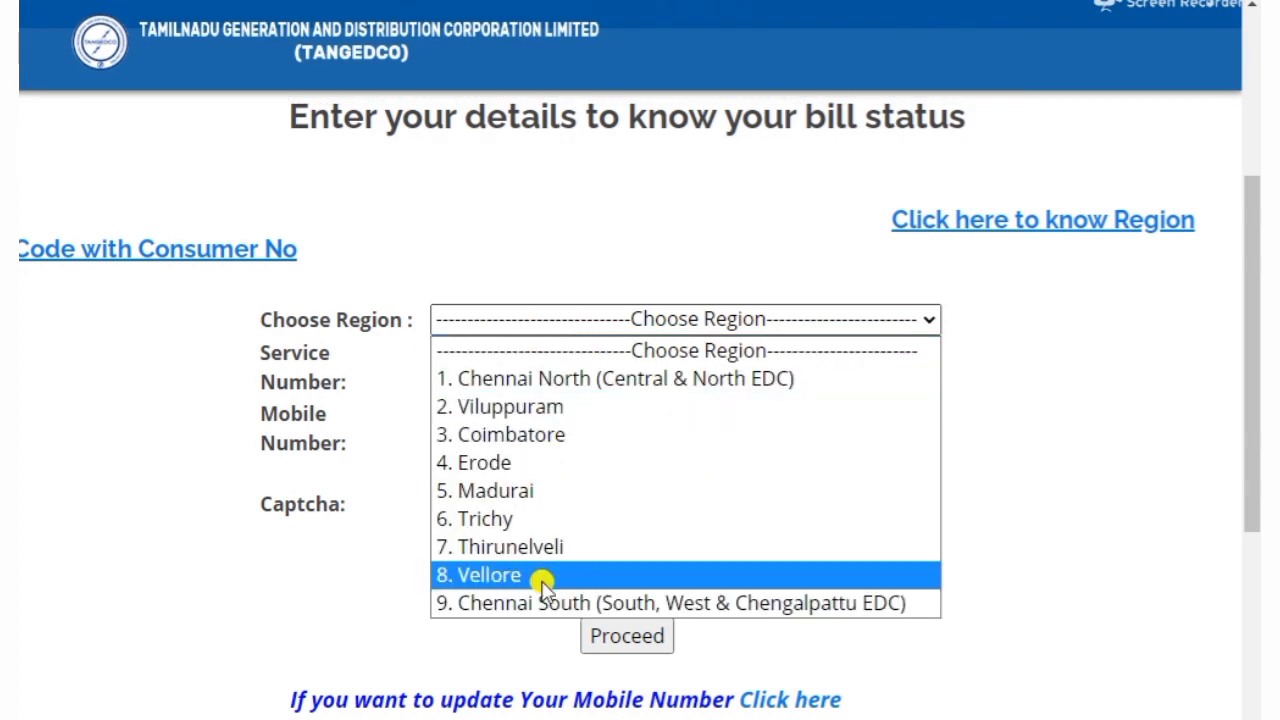
pyautogui.click(512, 410)
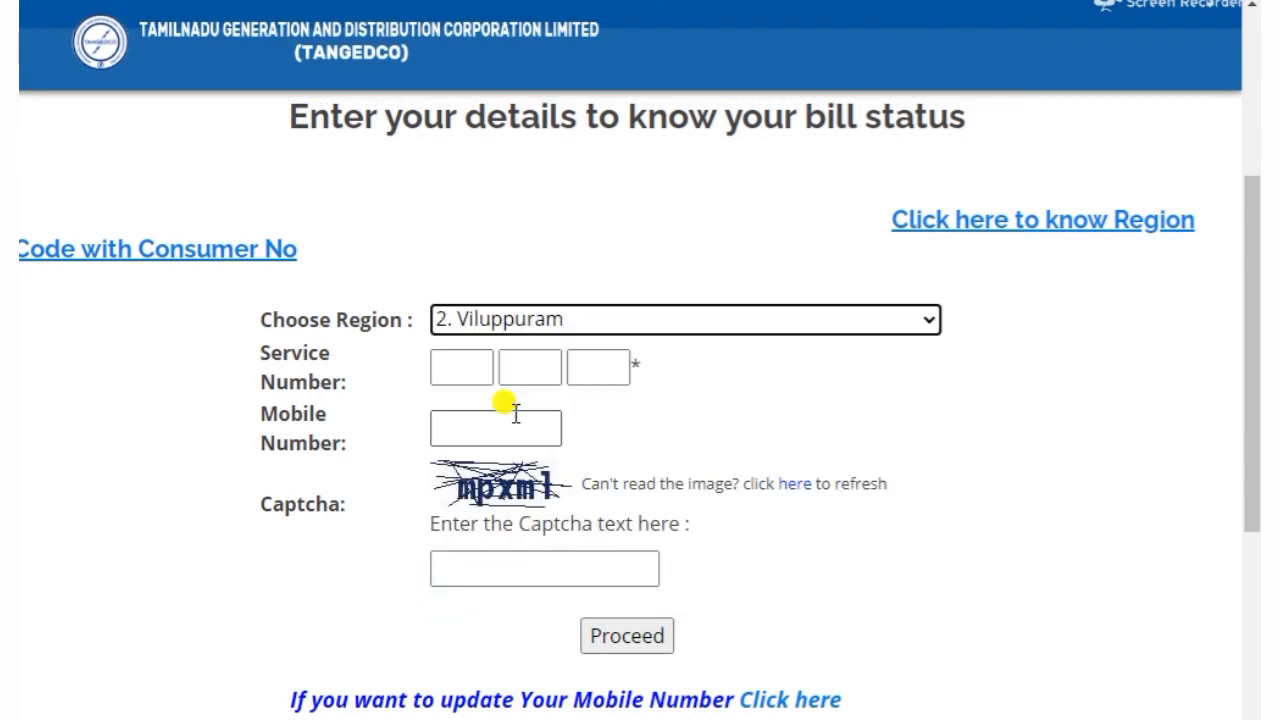
pyautogui.click(446, 368)
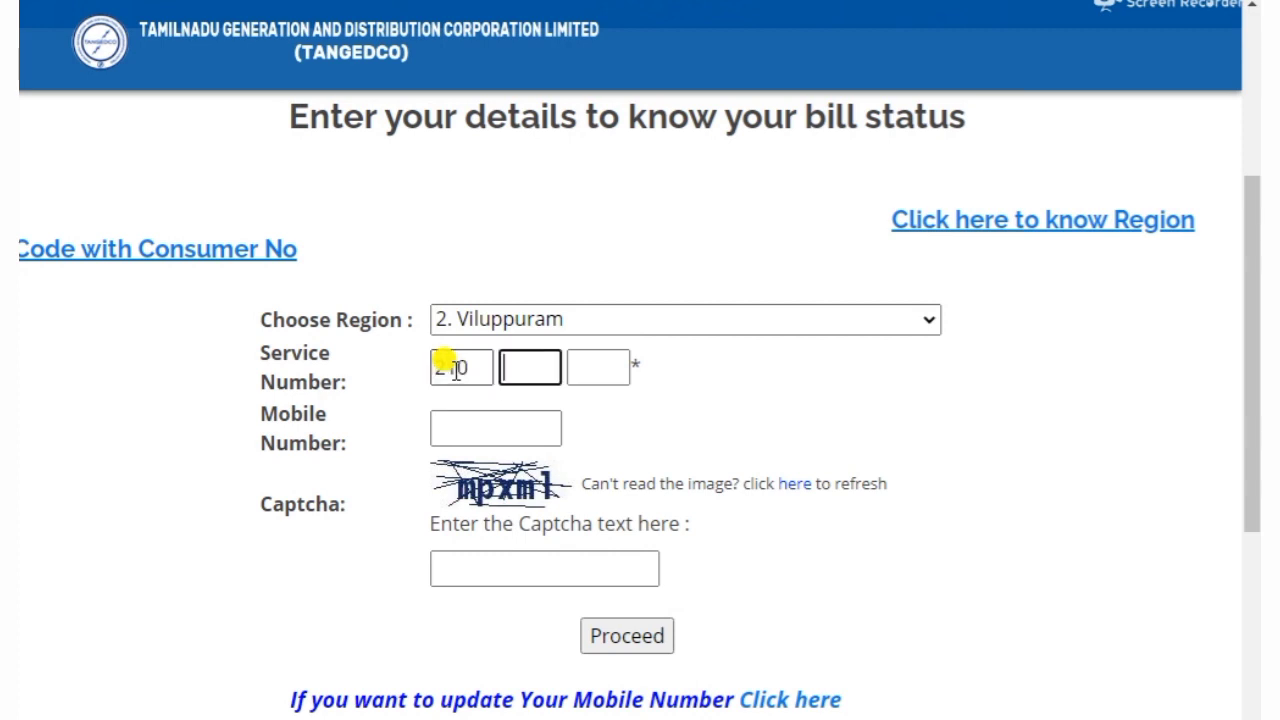
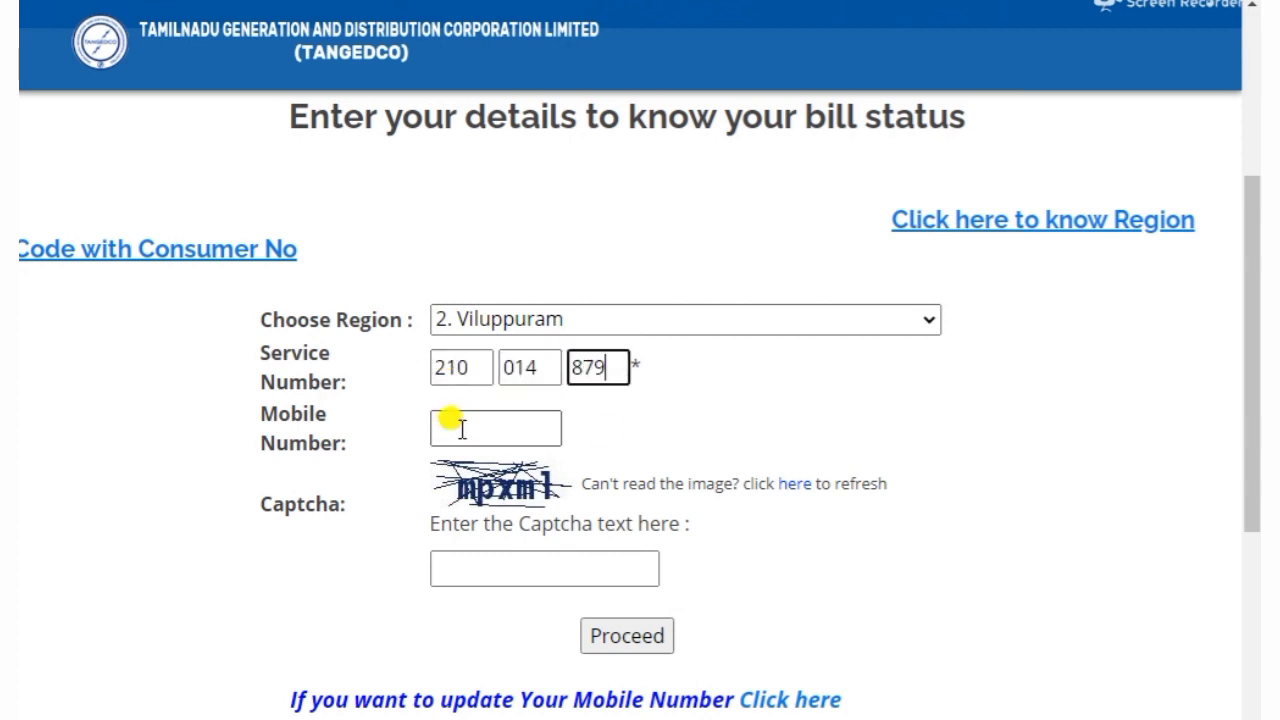
pyautogui.click(462, 428)
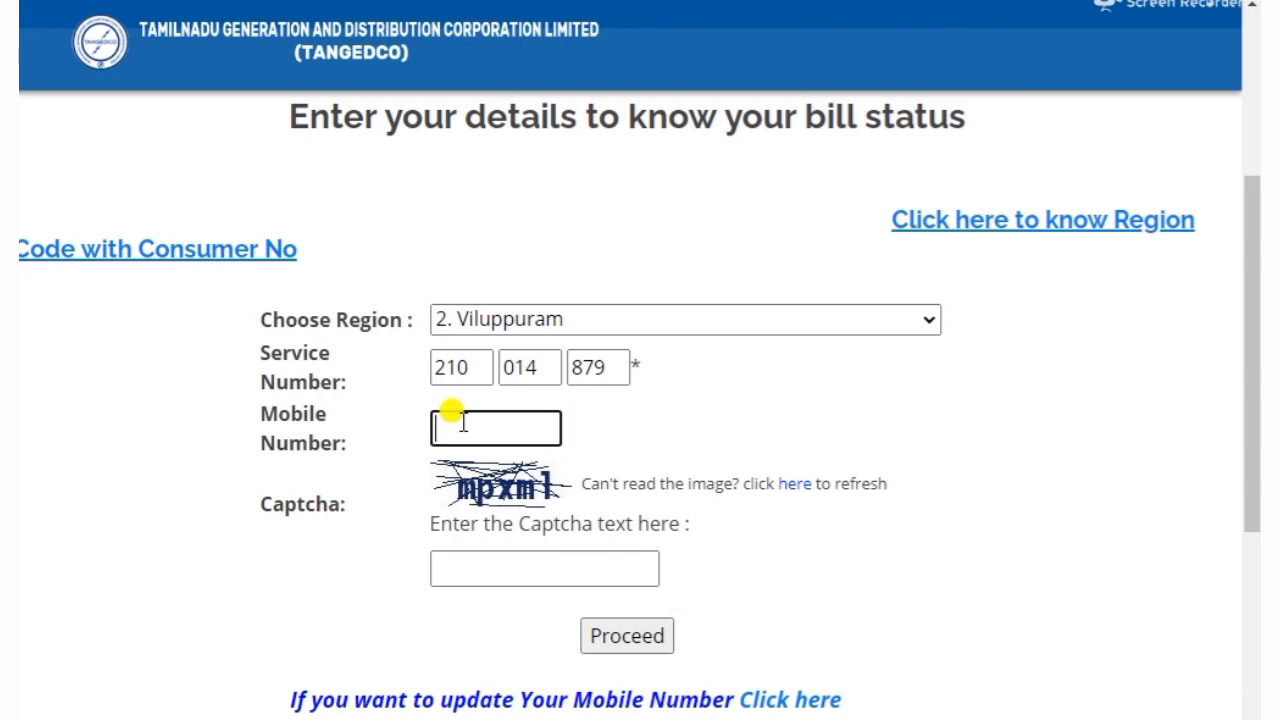
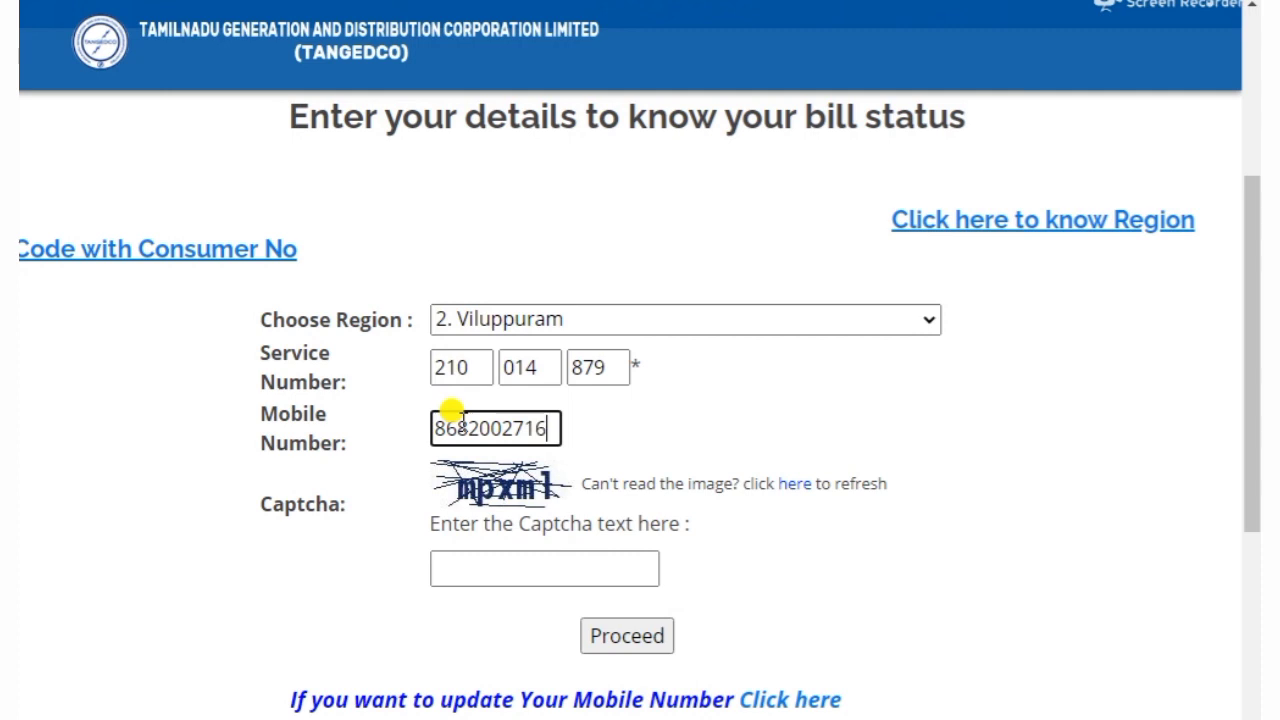
pyautogui.click(497, 555)
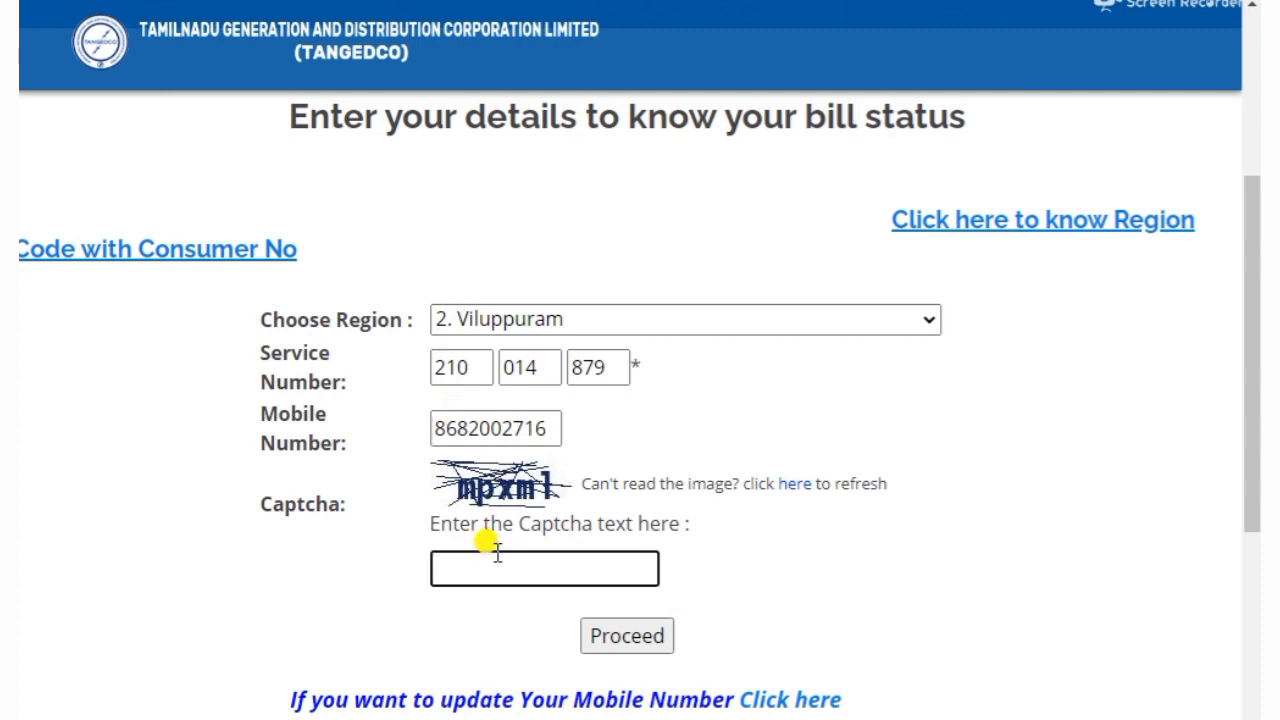
pyautogui.write('mpxml')
pyautogui.click(623, 645)
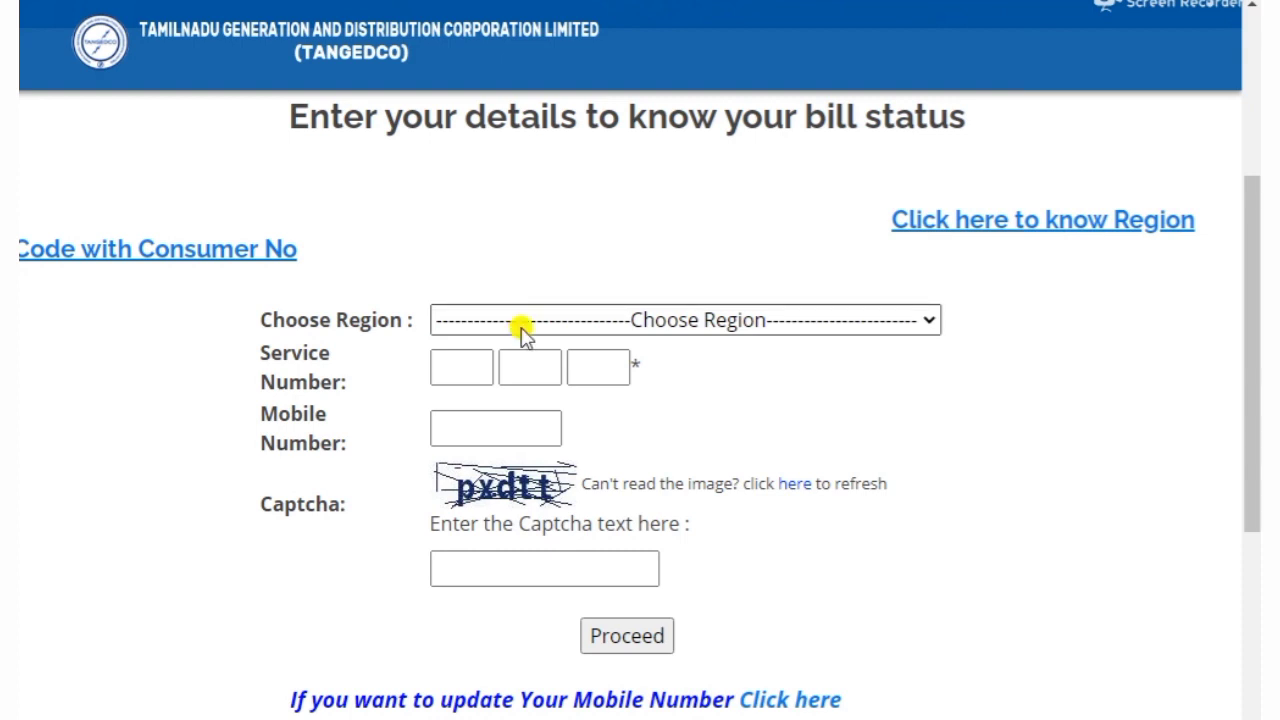
# Resubmit the Viluppuram bill status lookup with the corrected service number, a mobile number and new captcha
pyautogui.click(522, 330)
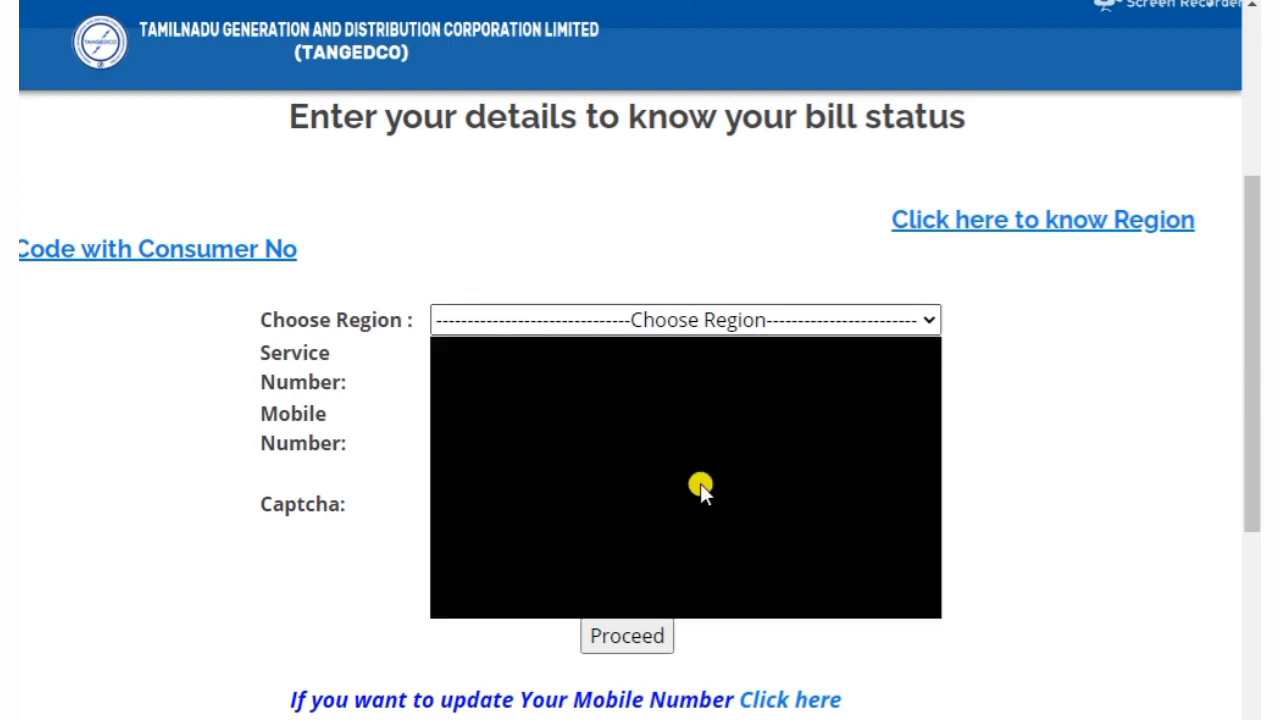
pyautogui.click(511, 407)
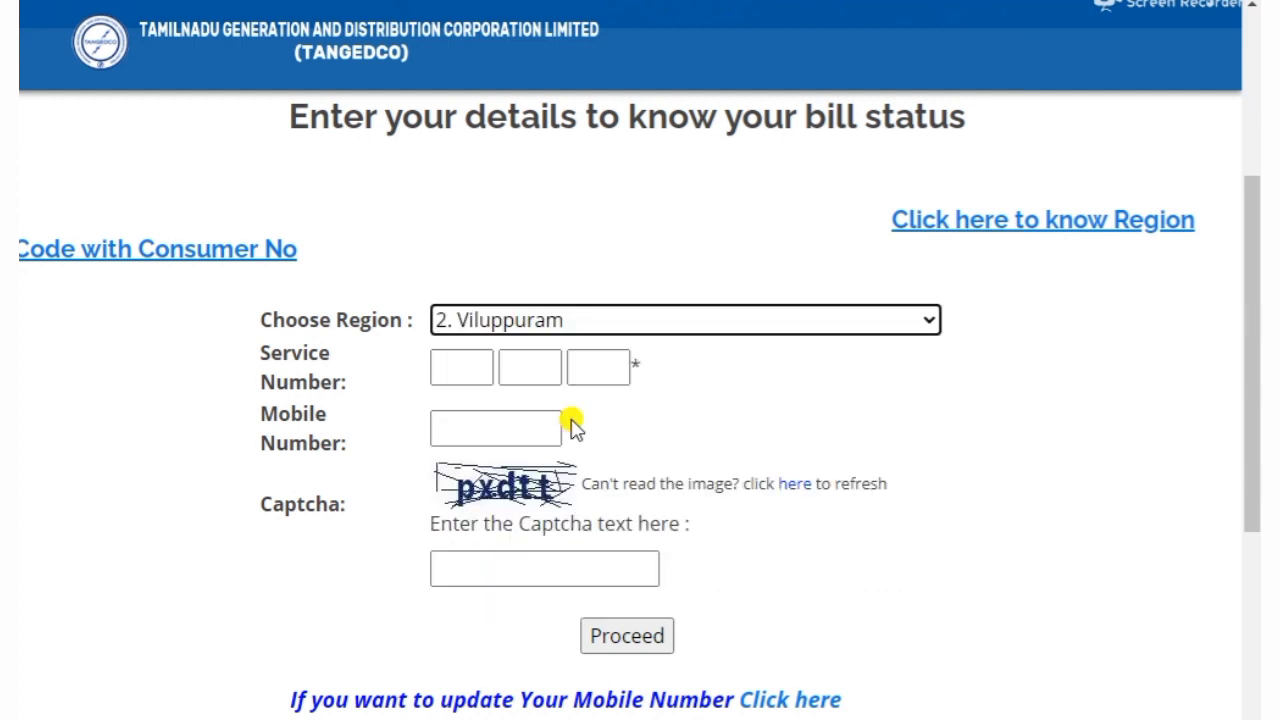
pyautogui.click(480, 370)
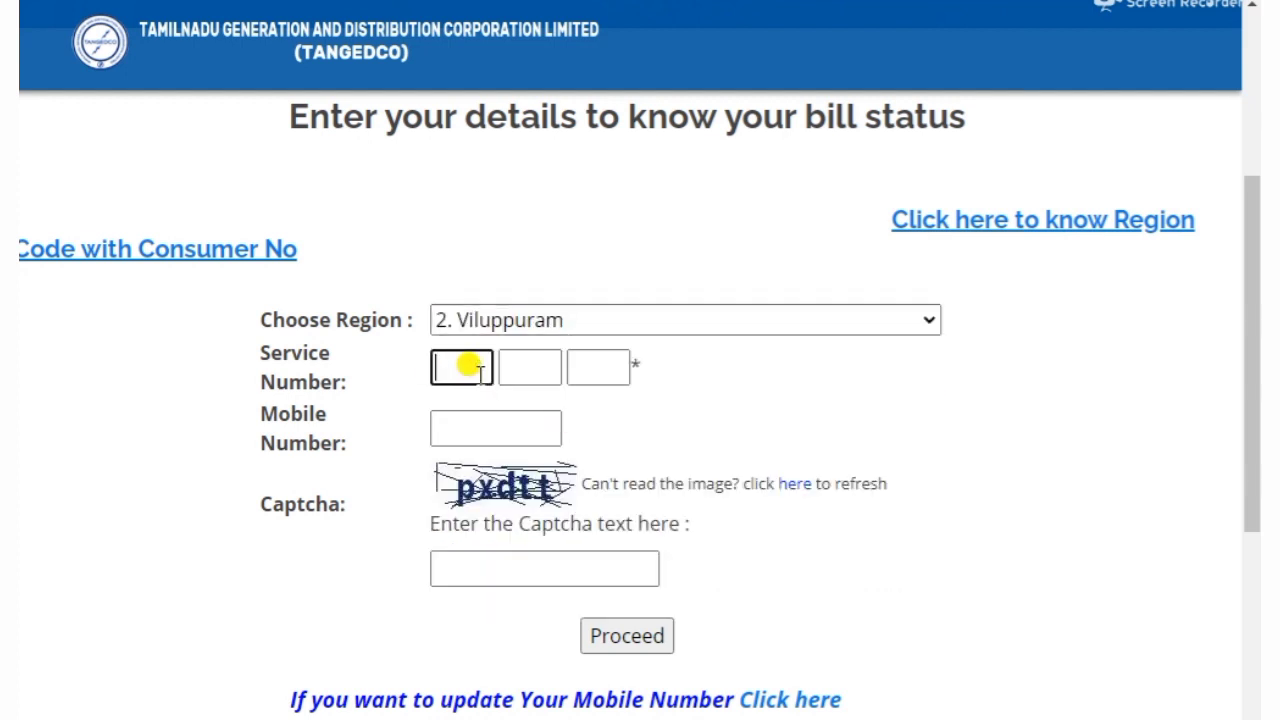
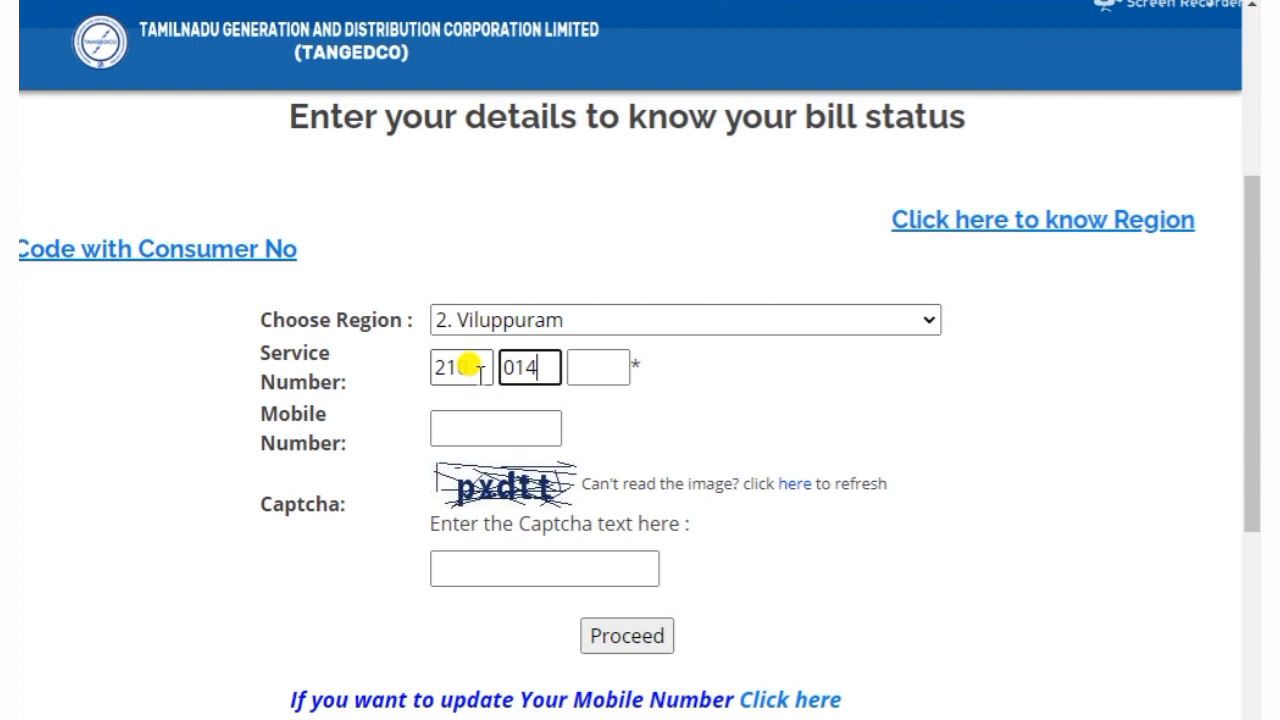
pyautogui.click(496, 421)
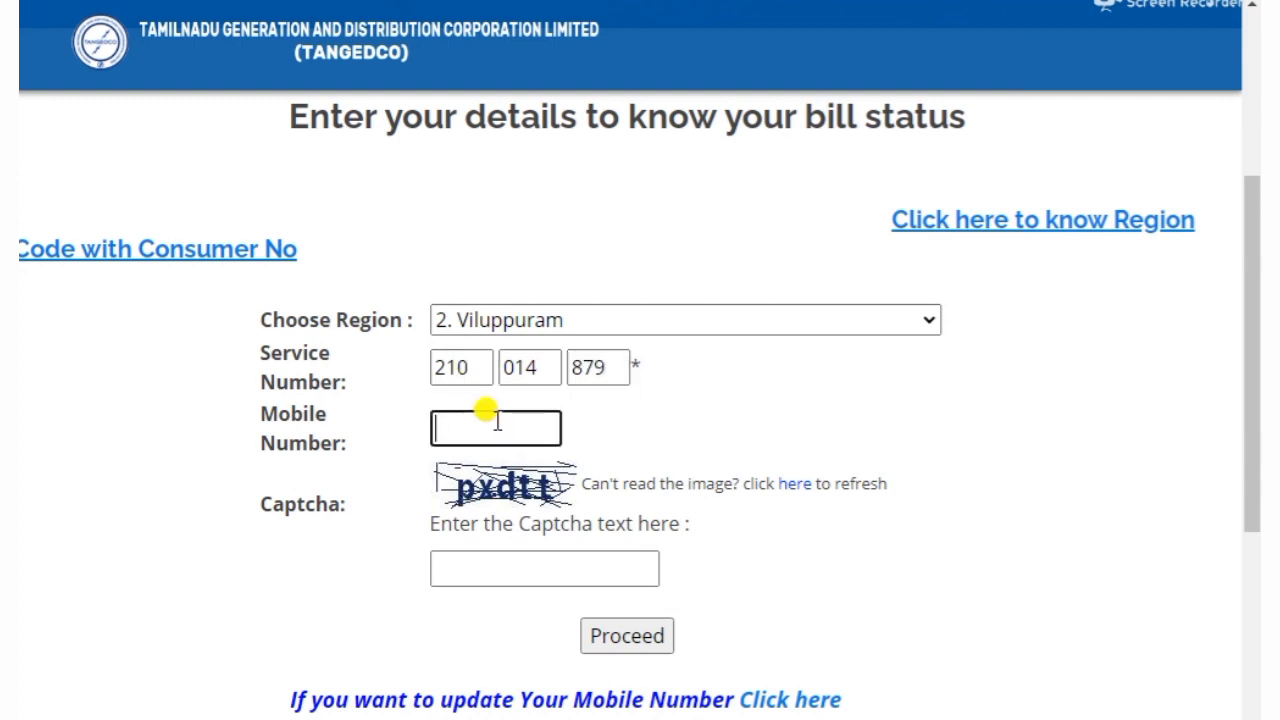
pyautogui.write('9999999999')
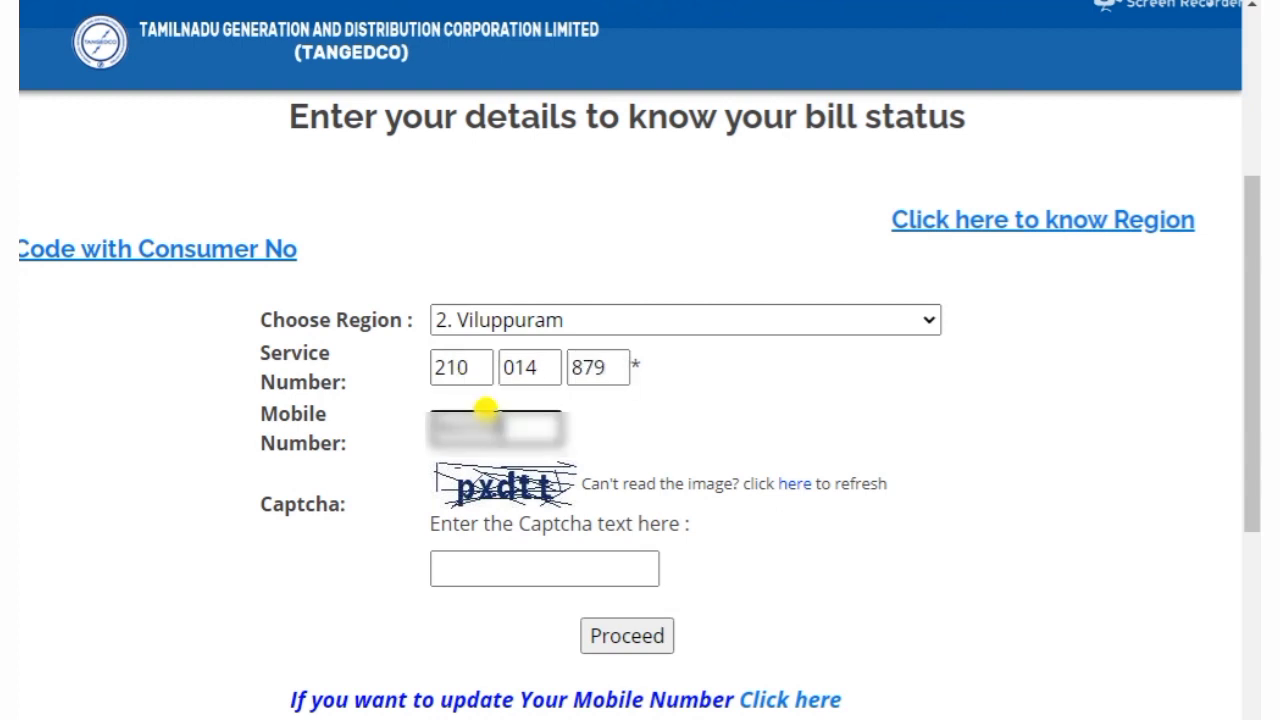
pyautogui.click(498, 558)
pyautogui.write('p')
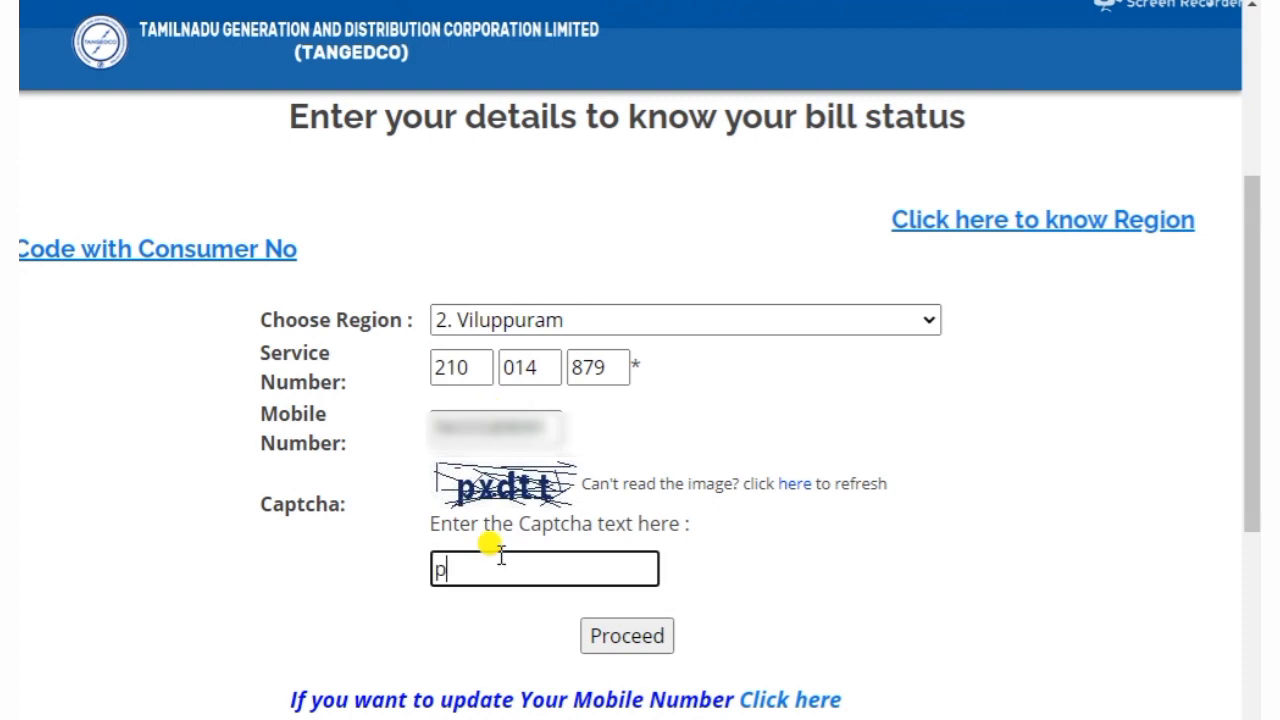
pyautogui.write('xdtt')
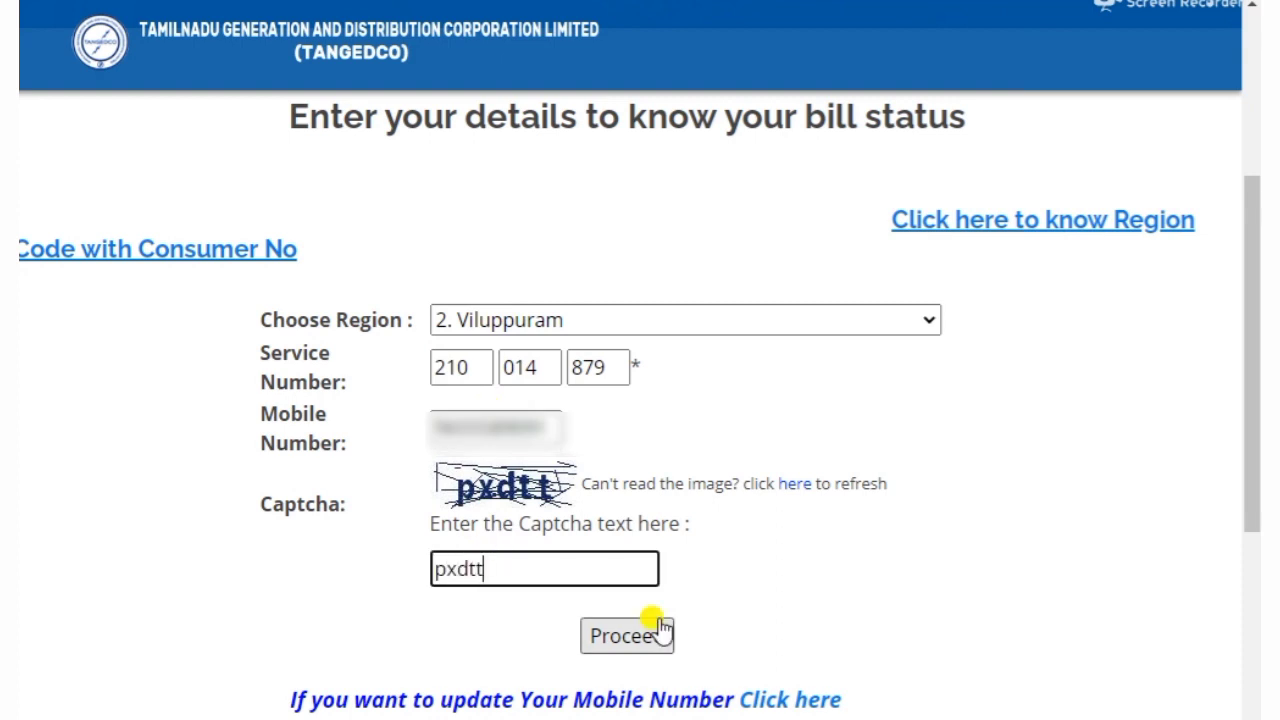
pyautogui.click(660, 630)
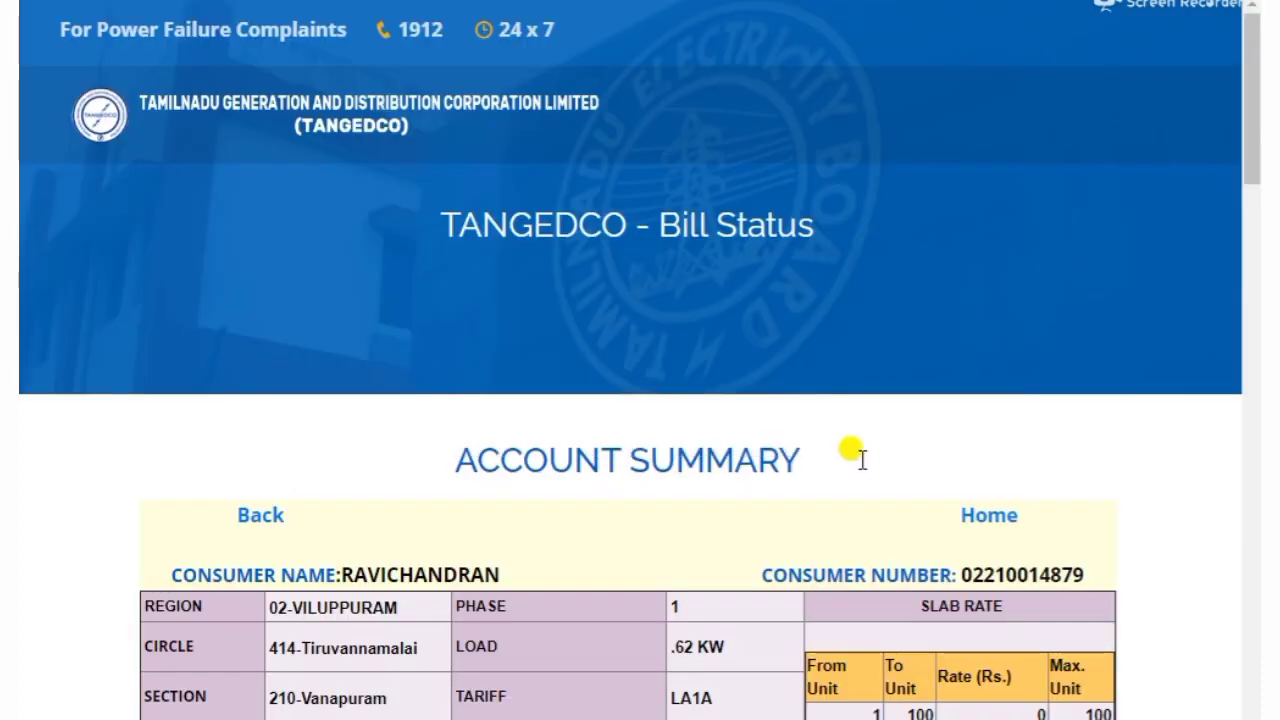
# Copy the latest receipt number from the first row of the Monthly Consumption table
pyautogui.scroll(-4, 857, 455)
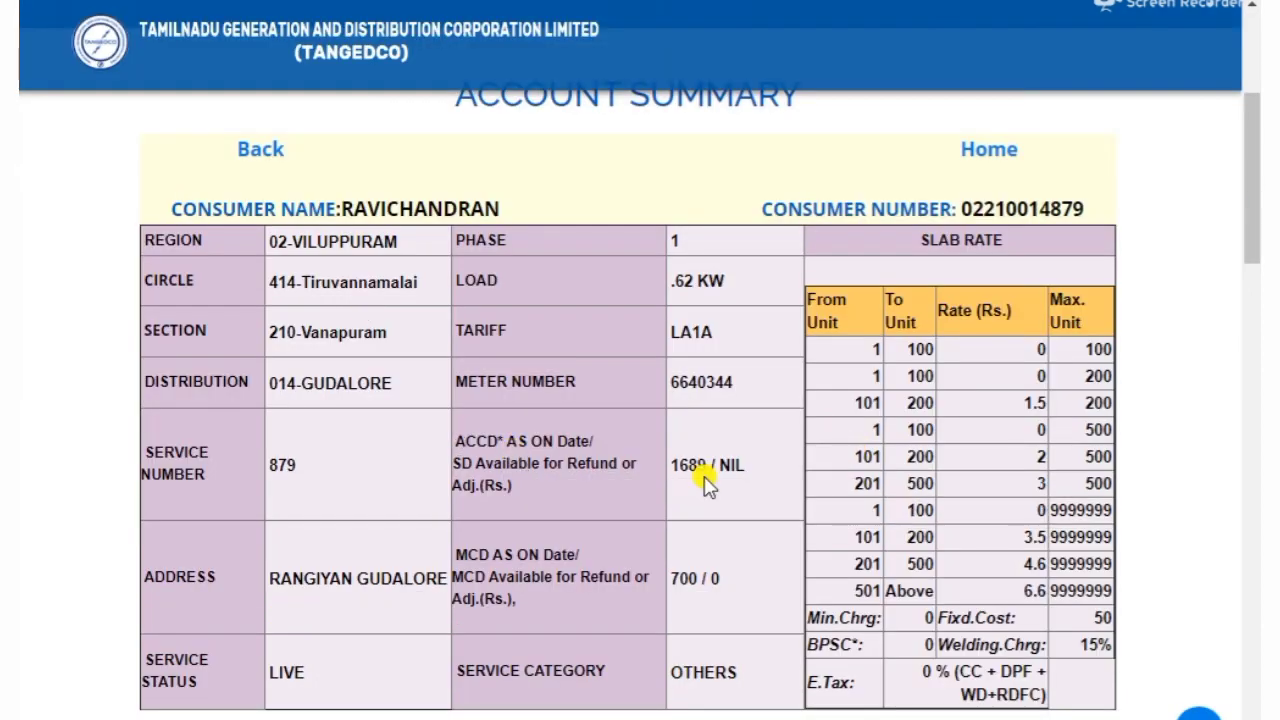
pyautogui.scroll(-3, 706, 482)
pyautogui.scroll(-4, 704, 482)
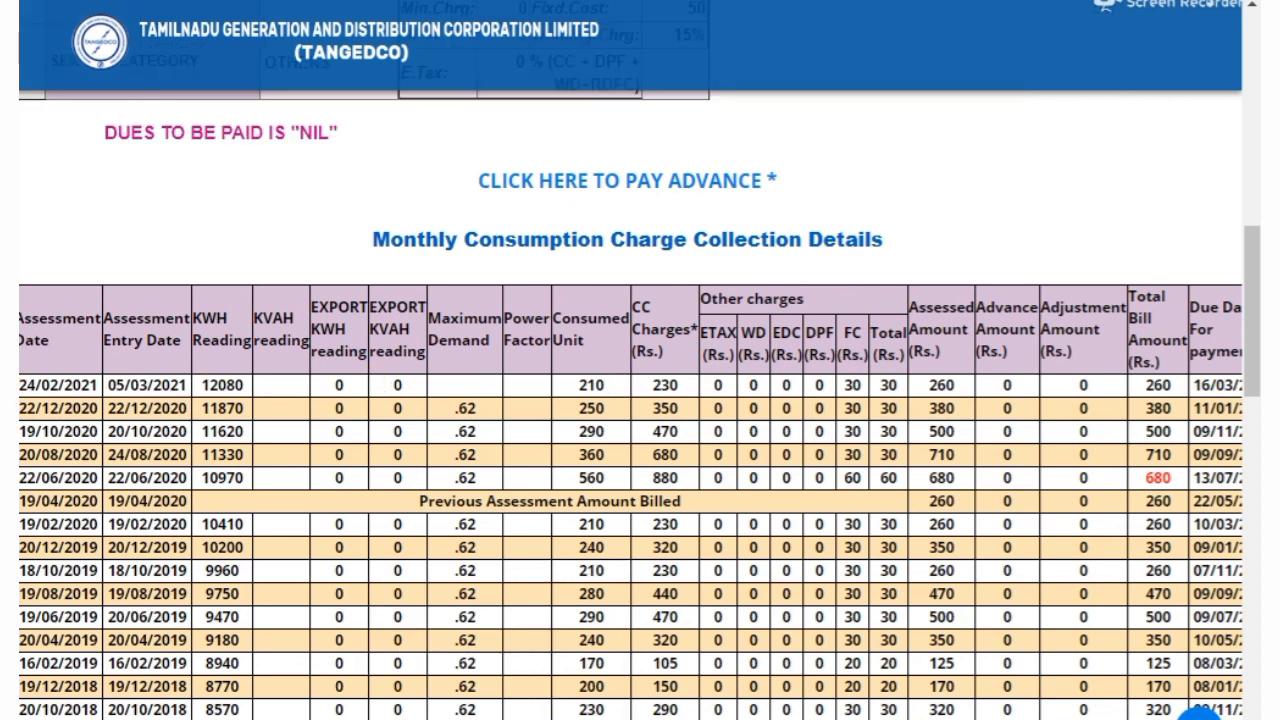
pyautogui.hscroll(5, 655, 400)
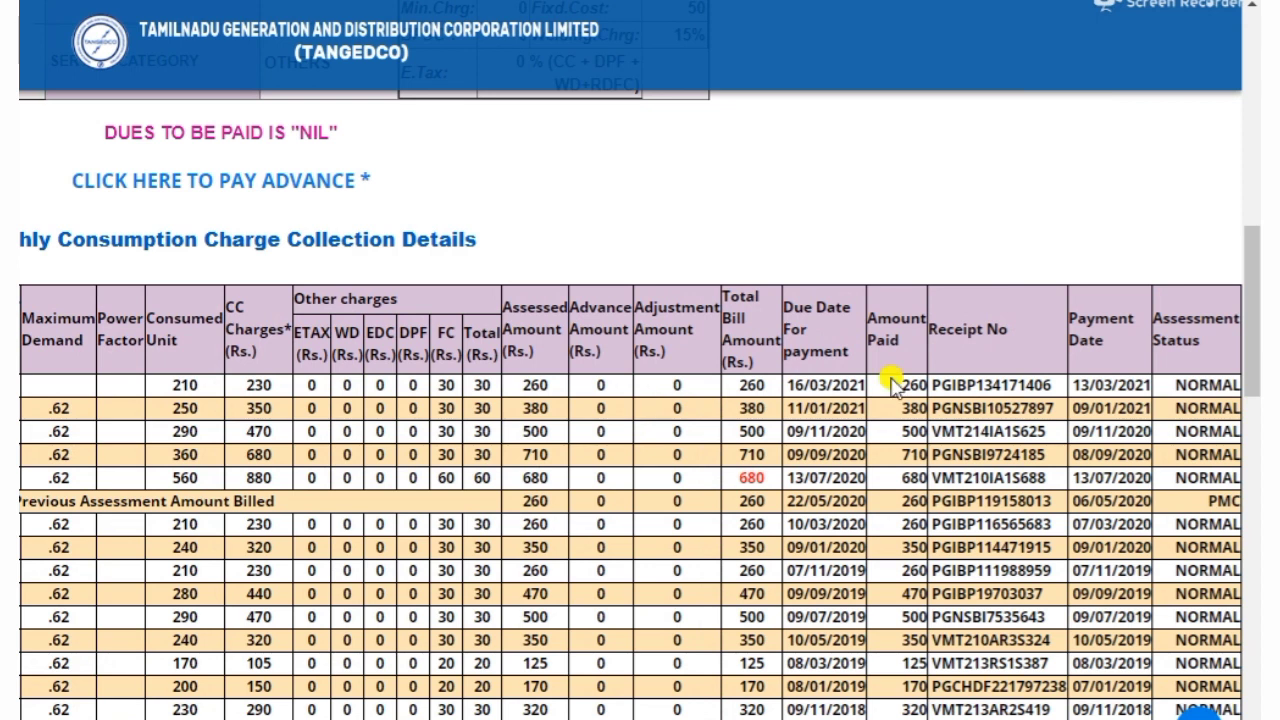
pyautogui.doubleClick(983, 382)
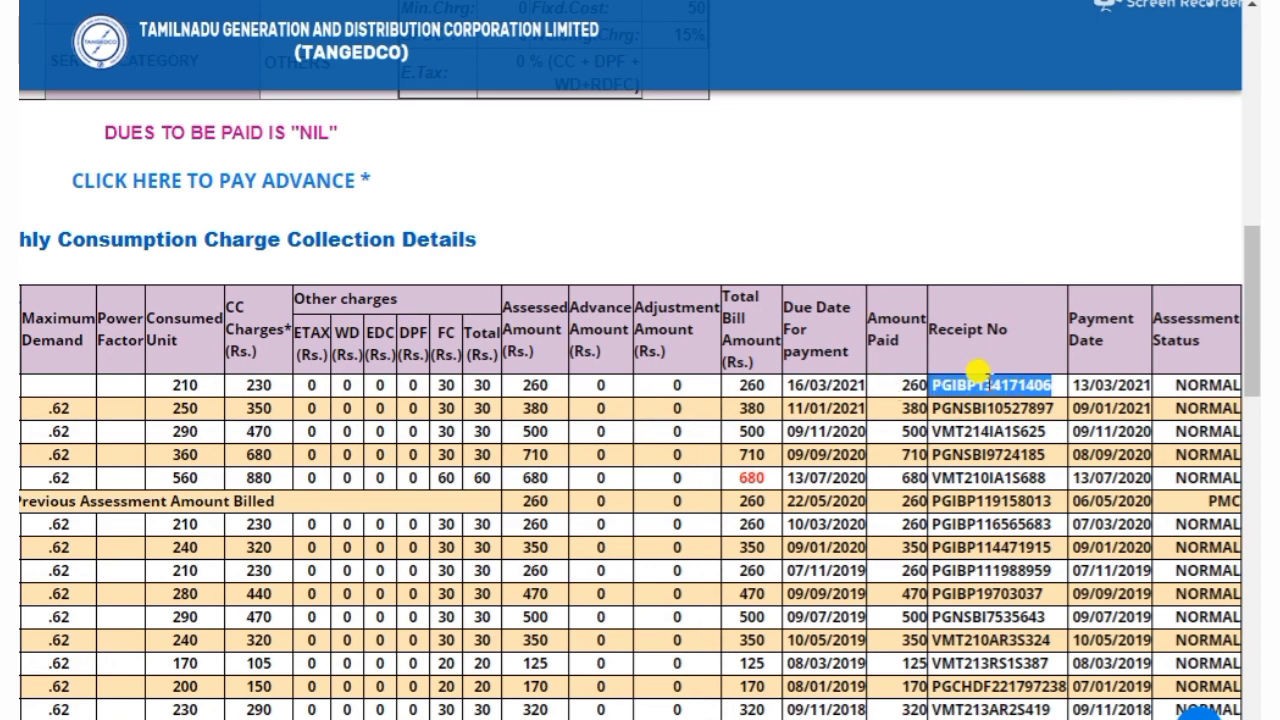
pyautogui.rightClick(979, 372)
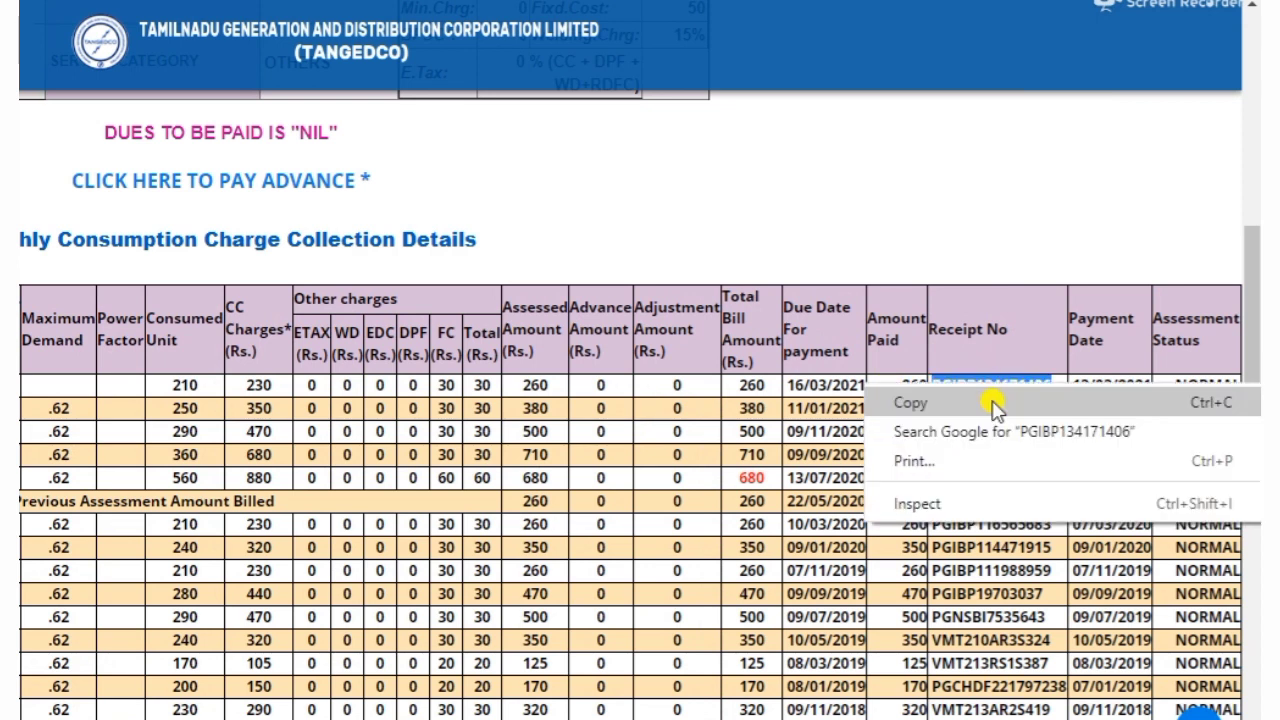
pyautogui.click(994, 402)
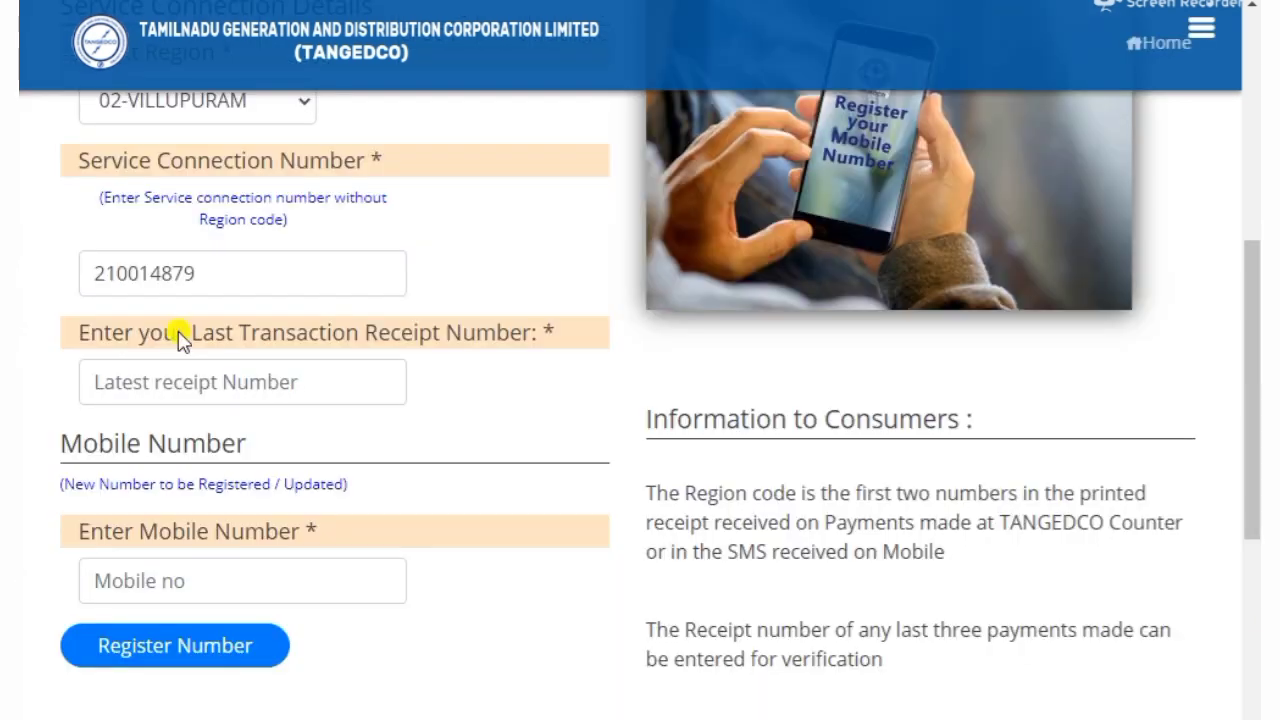
pyautogui.rightClick(196, 384)
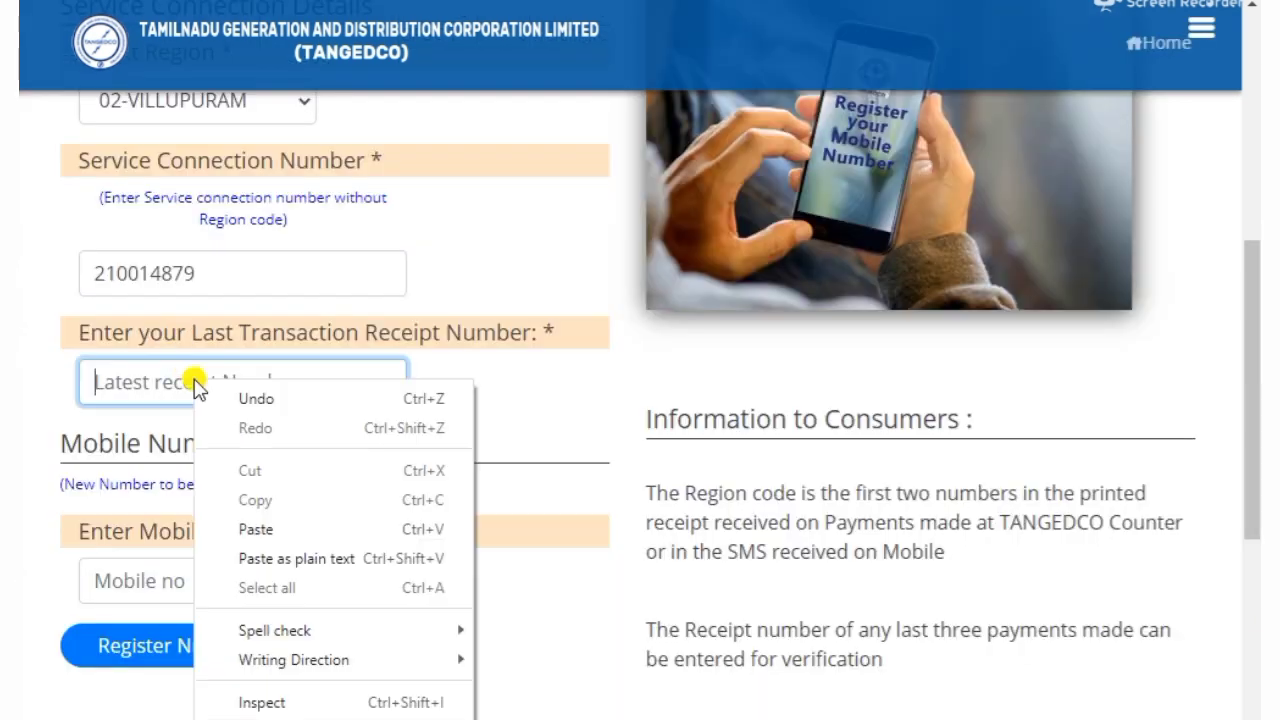
# Paste the copied receipt number into the registration form, then return to the account summary top
pyautogui.click(256, 529)
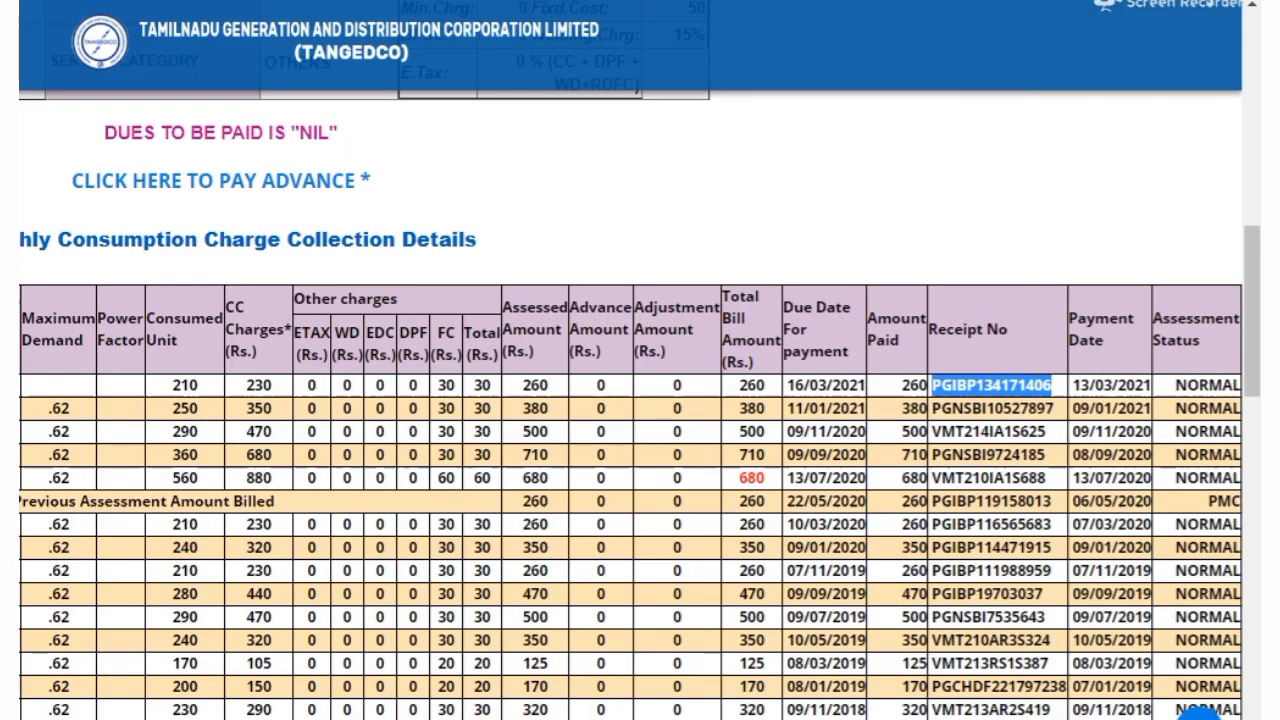
pyautogui.scroll(4, 587, 403)
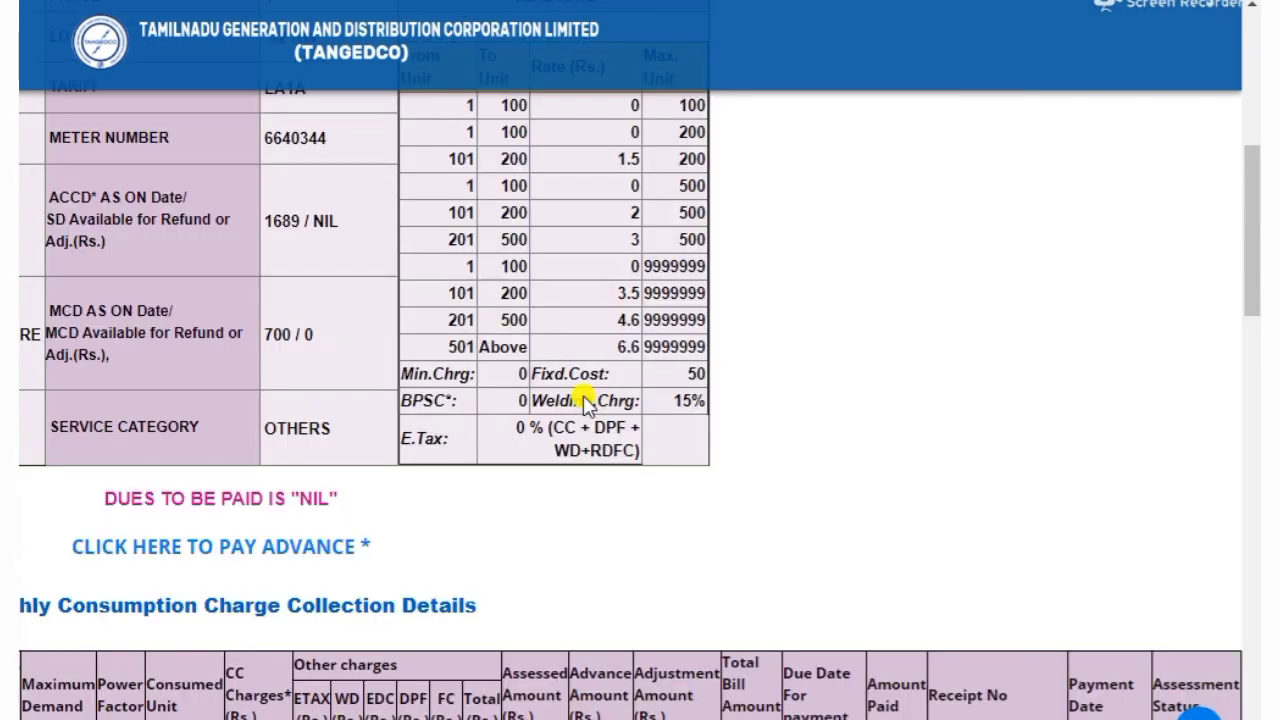
pyautogui.scroll(7, 587, 403)
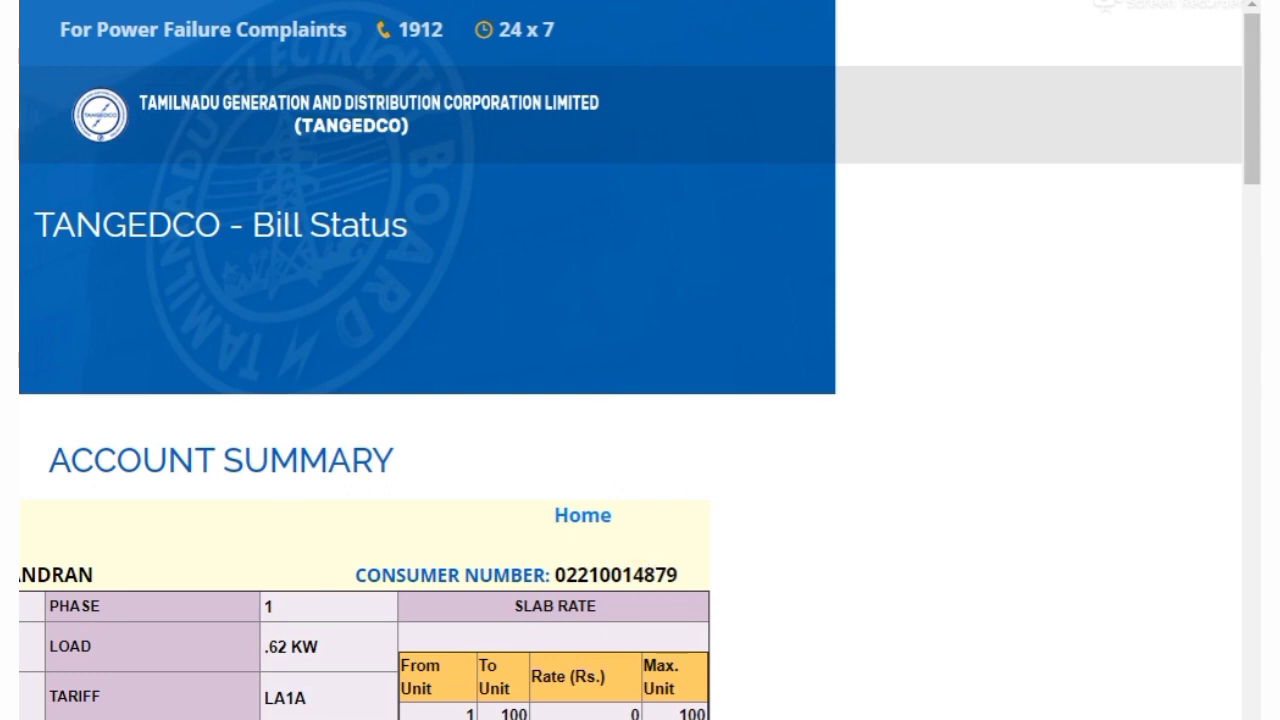
# From Home, go to Billing Services > On line Bill Payment to reach WSS New User Registration
pyautogui.click(582, 515)
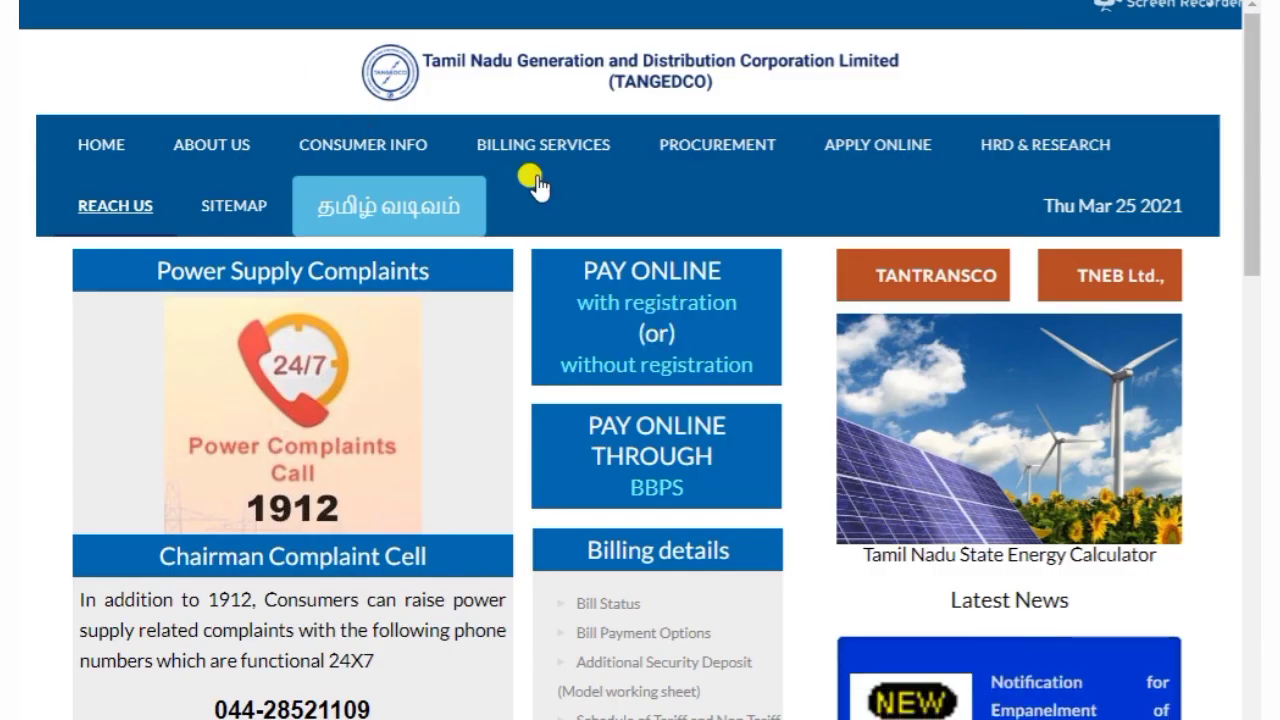
pyautogui.click(533, 144)
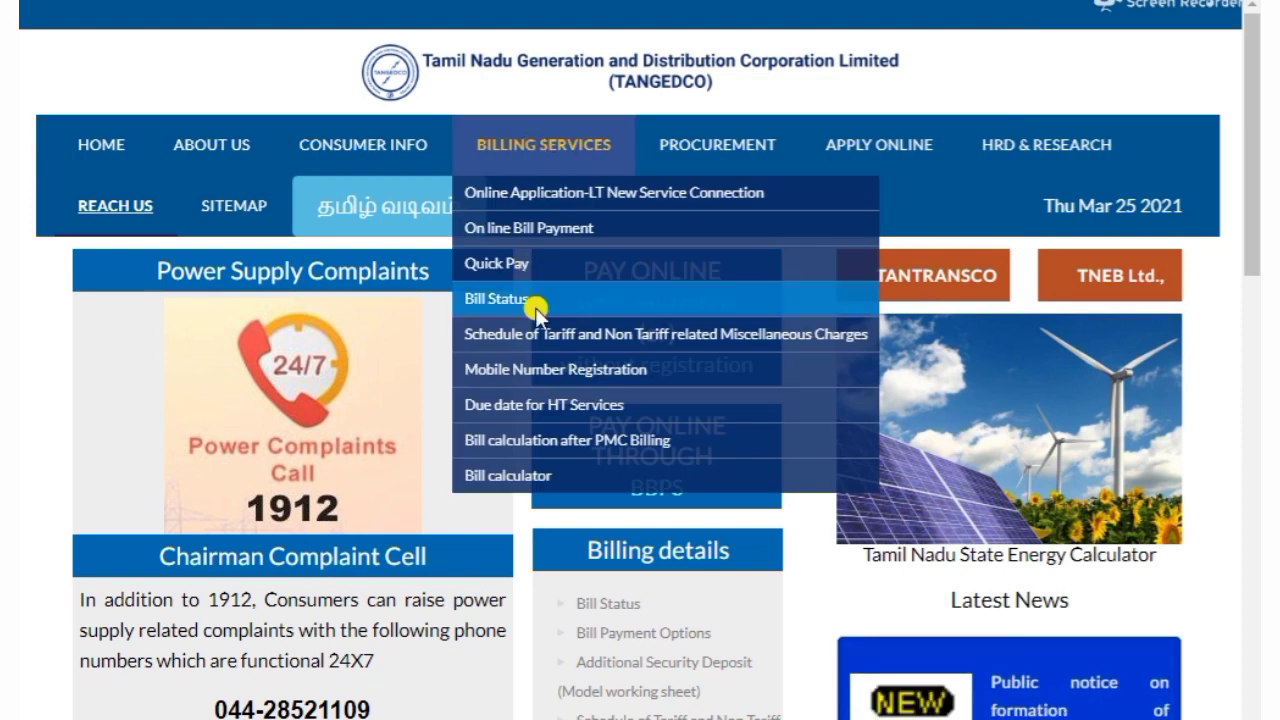
pyautogui.click(519, 158)
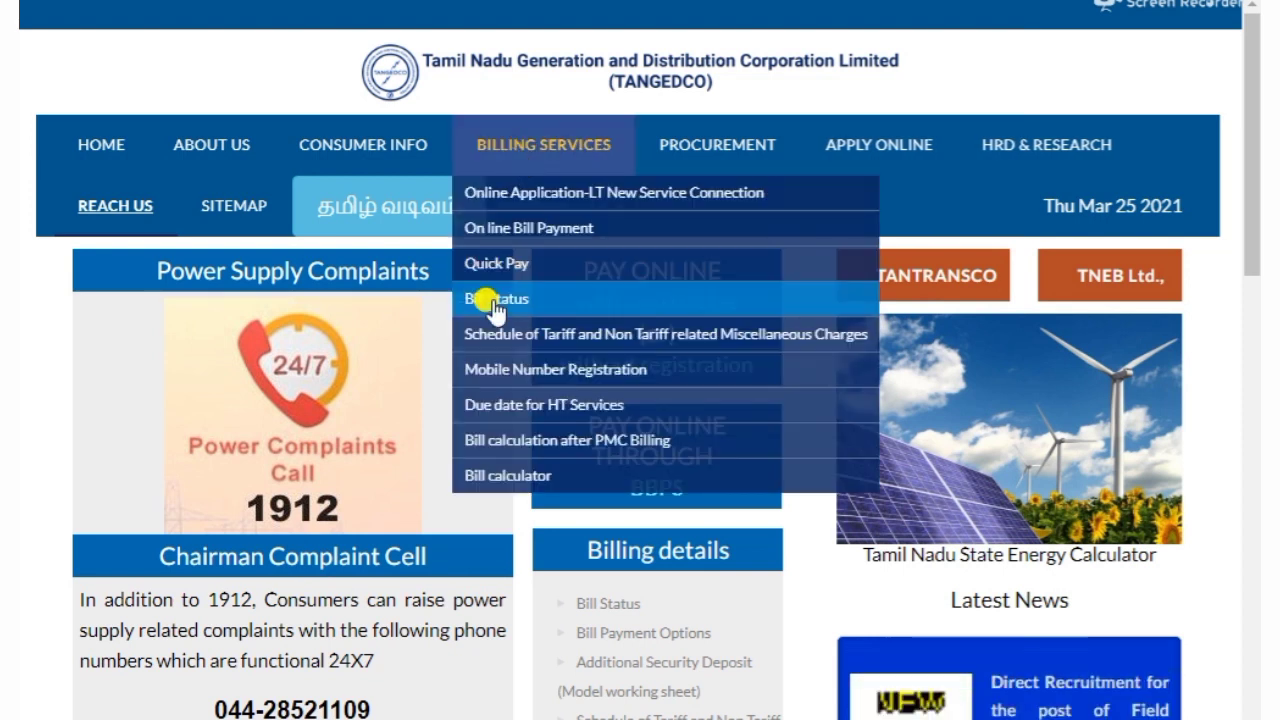
pyautogui.click(513, 228)
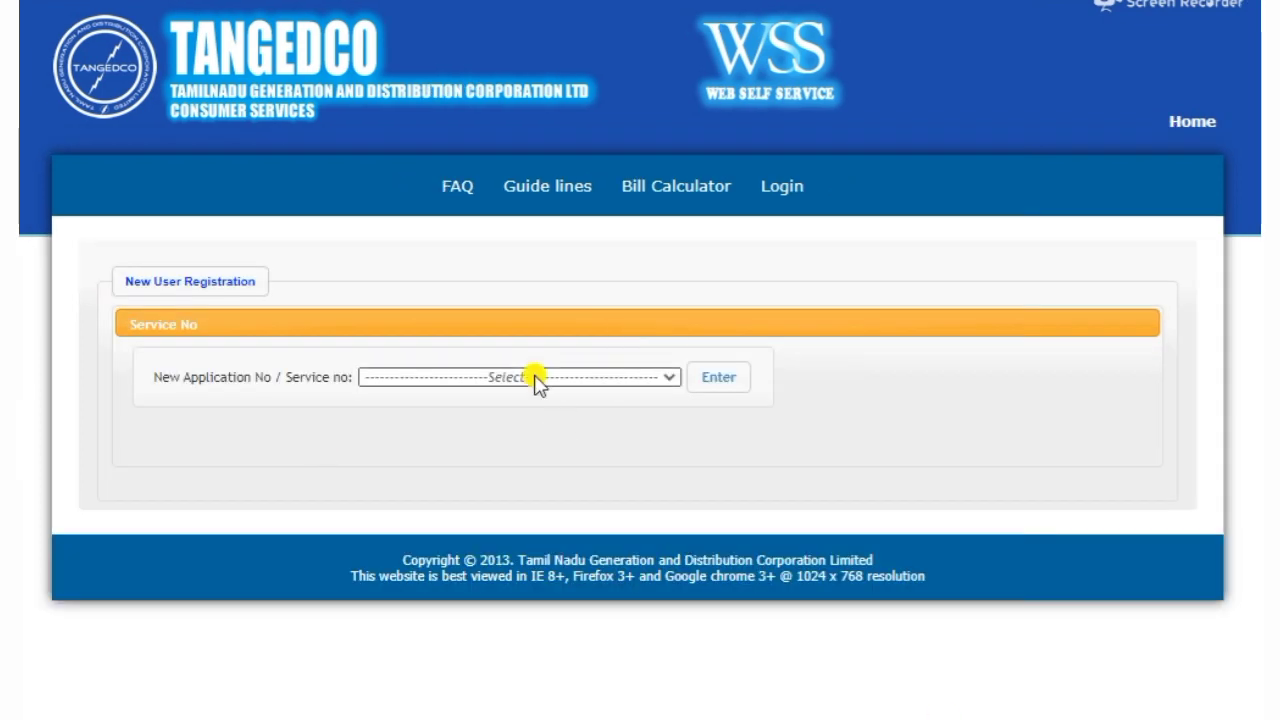
# Choose Existing Service Connection Number and region Viluppuram, then go to the Web Self Service login page
pyautogui.click(536, 379)
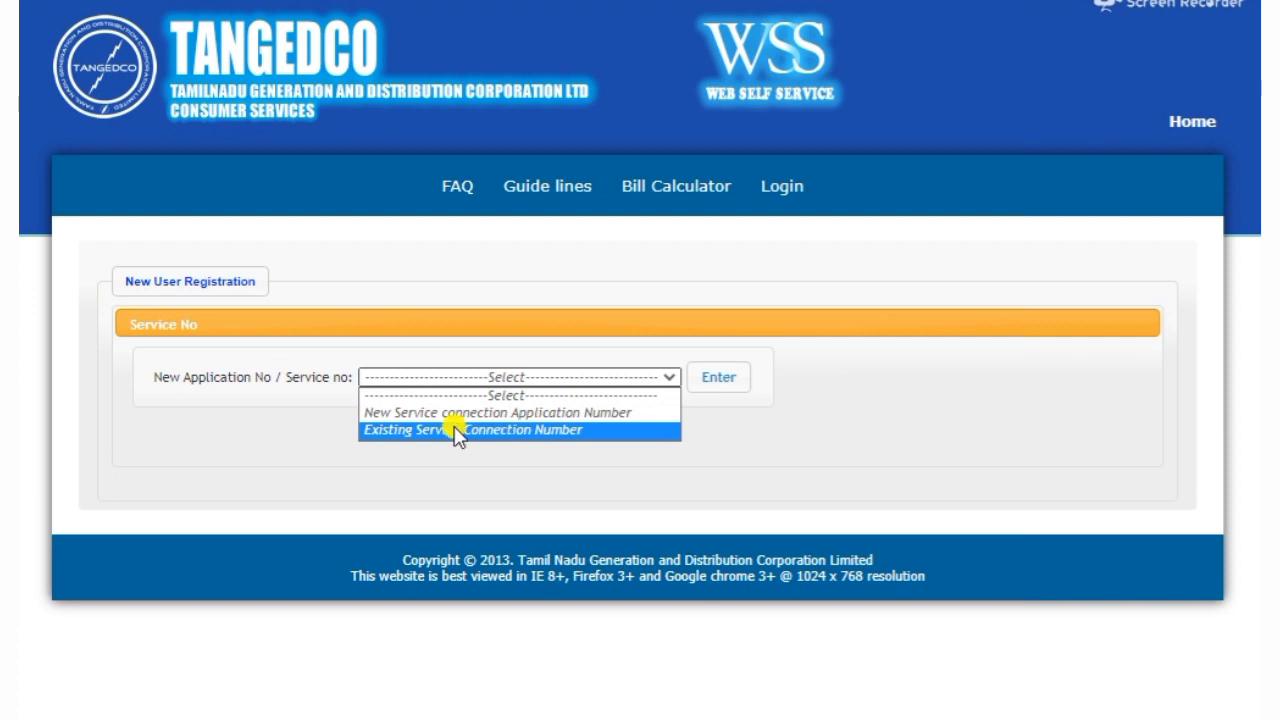
pyautogui.click(493, 432)
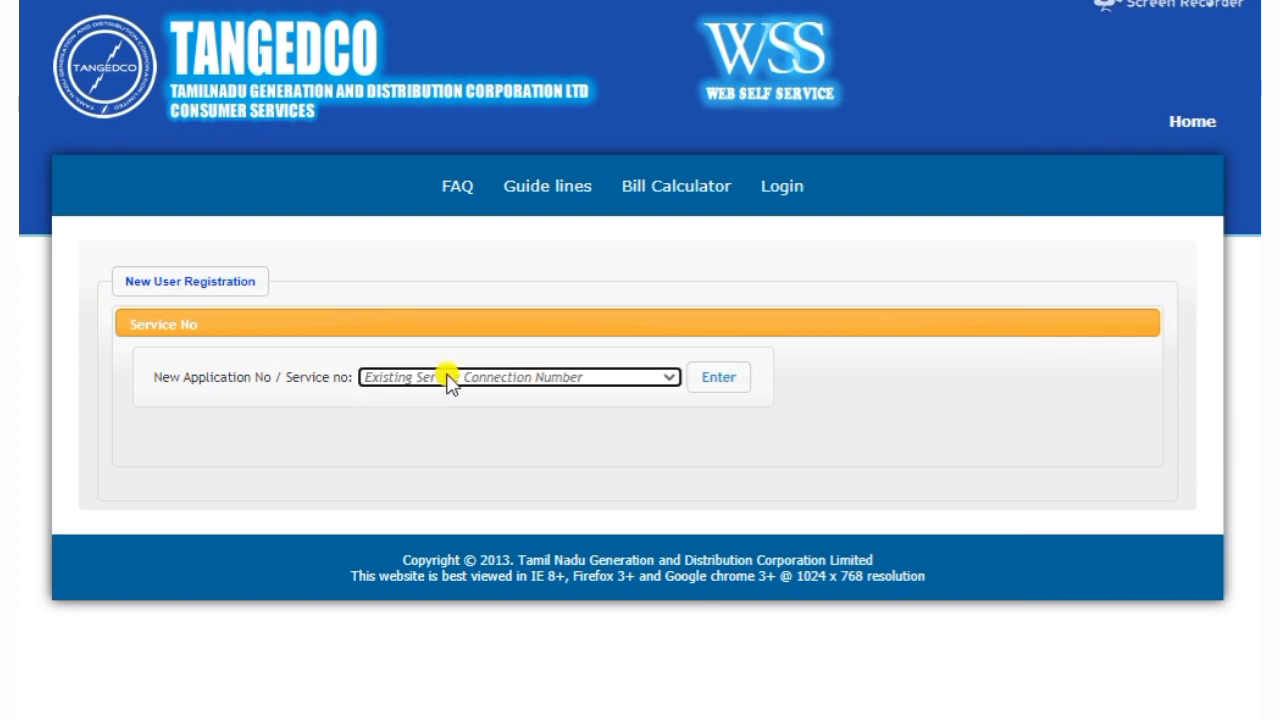
pyautogui.click(708, 400)
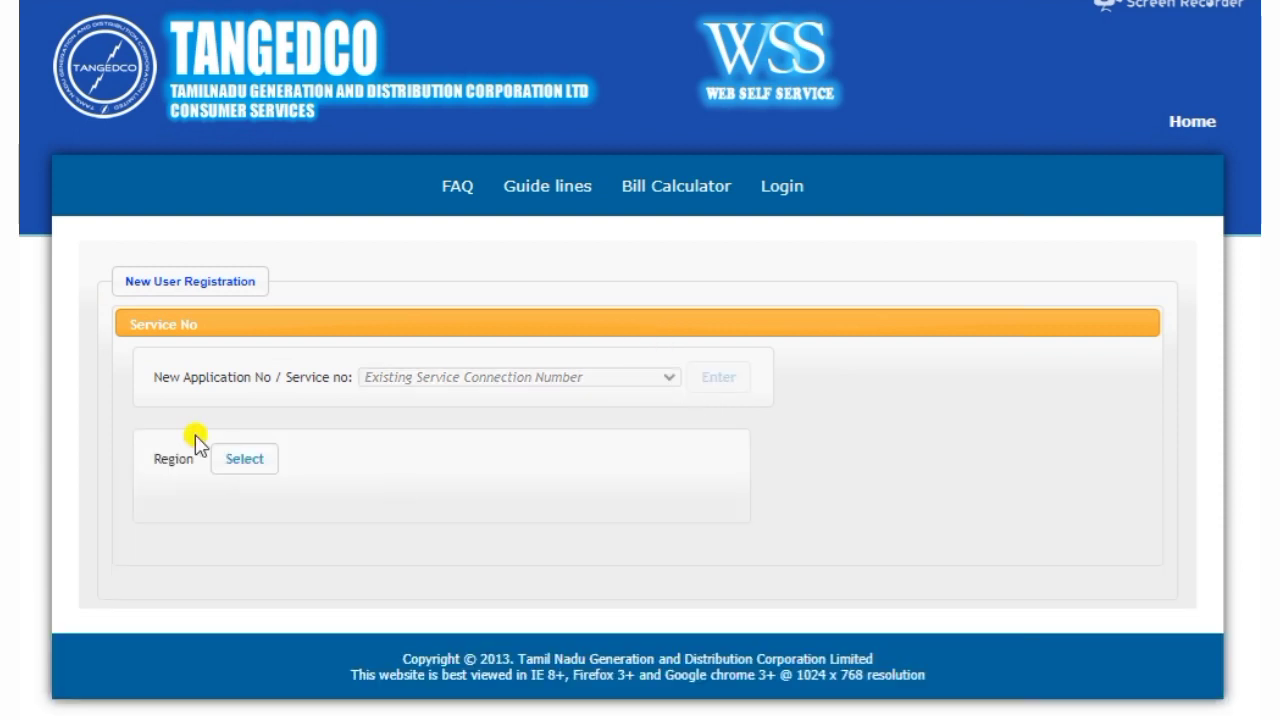
pyautogui.click(240, 463)
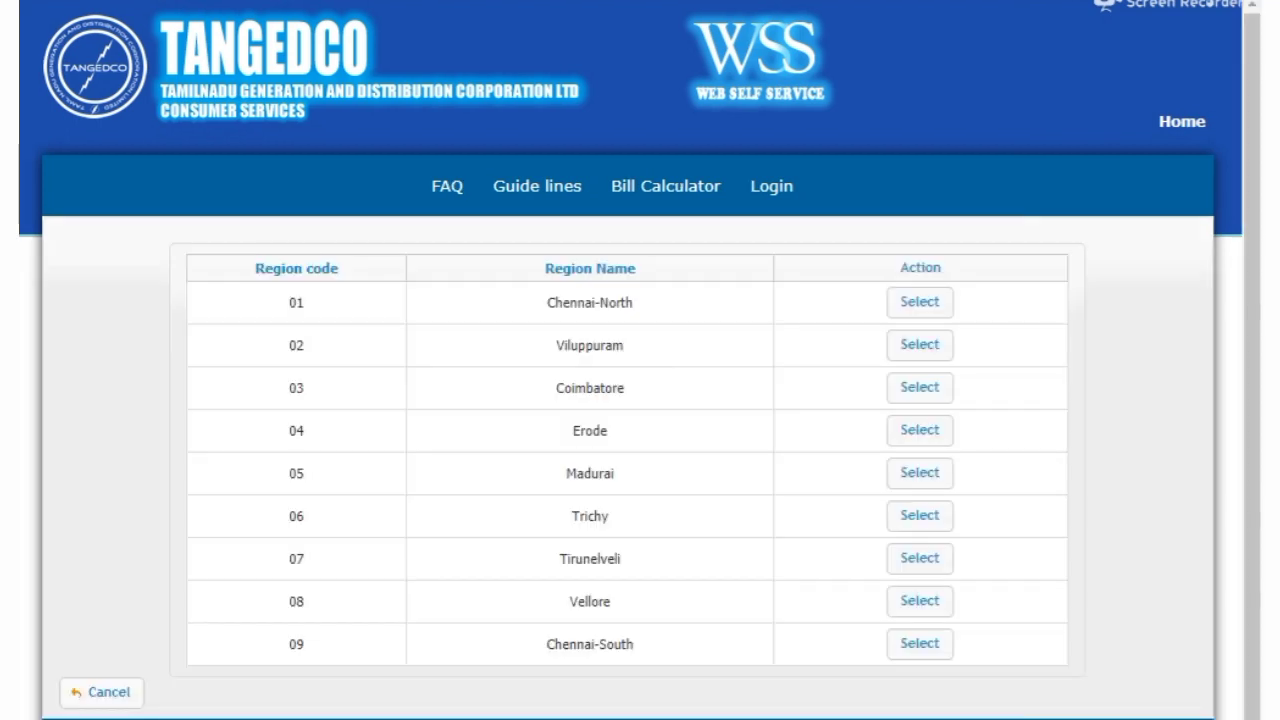
pyautogui.click(922, 348)
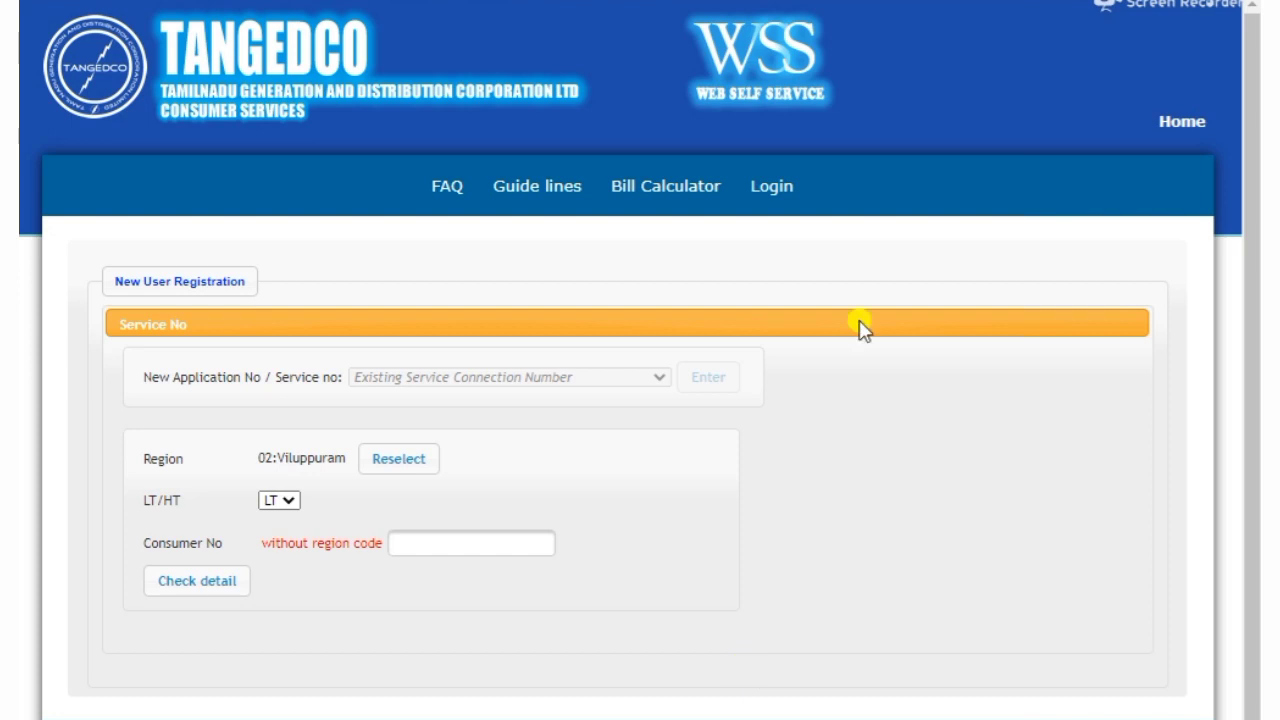
pyautogui.click(772, 188)
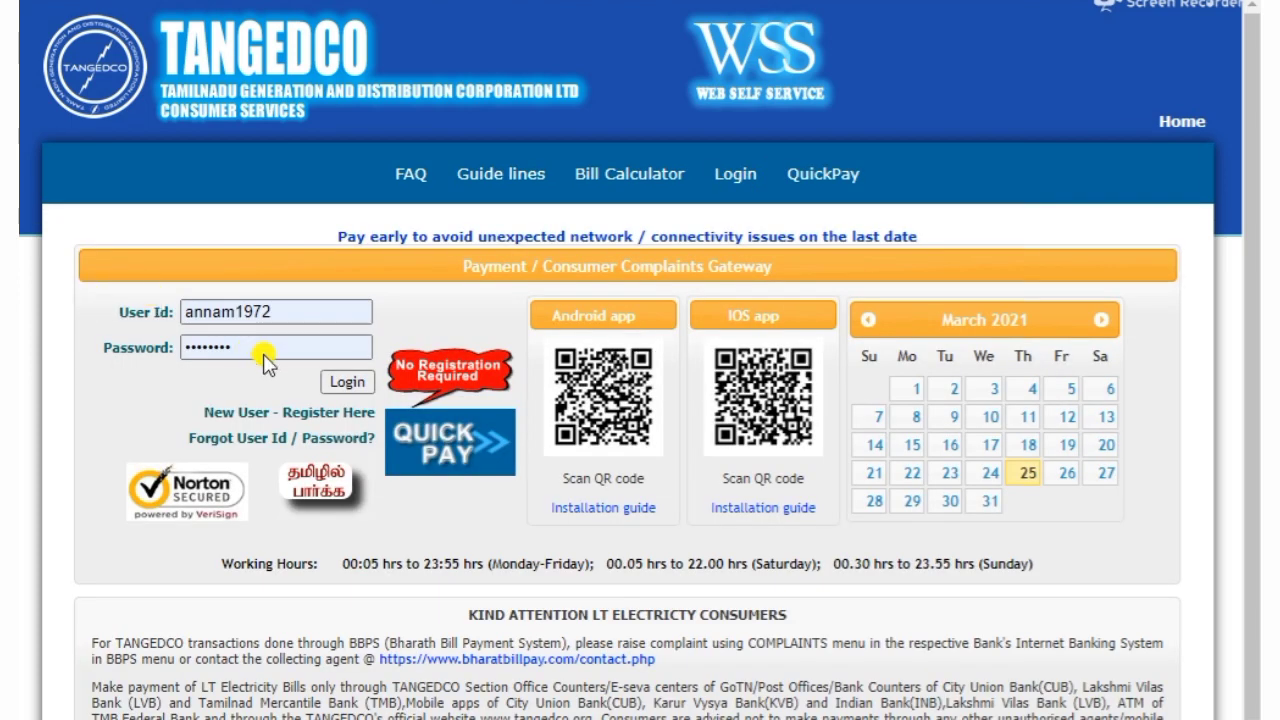
# Sign in to Web Self Service with the saved user ID and password, then browse the Payment Details page
pyautogui.click(360, 382)
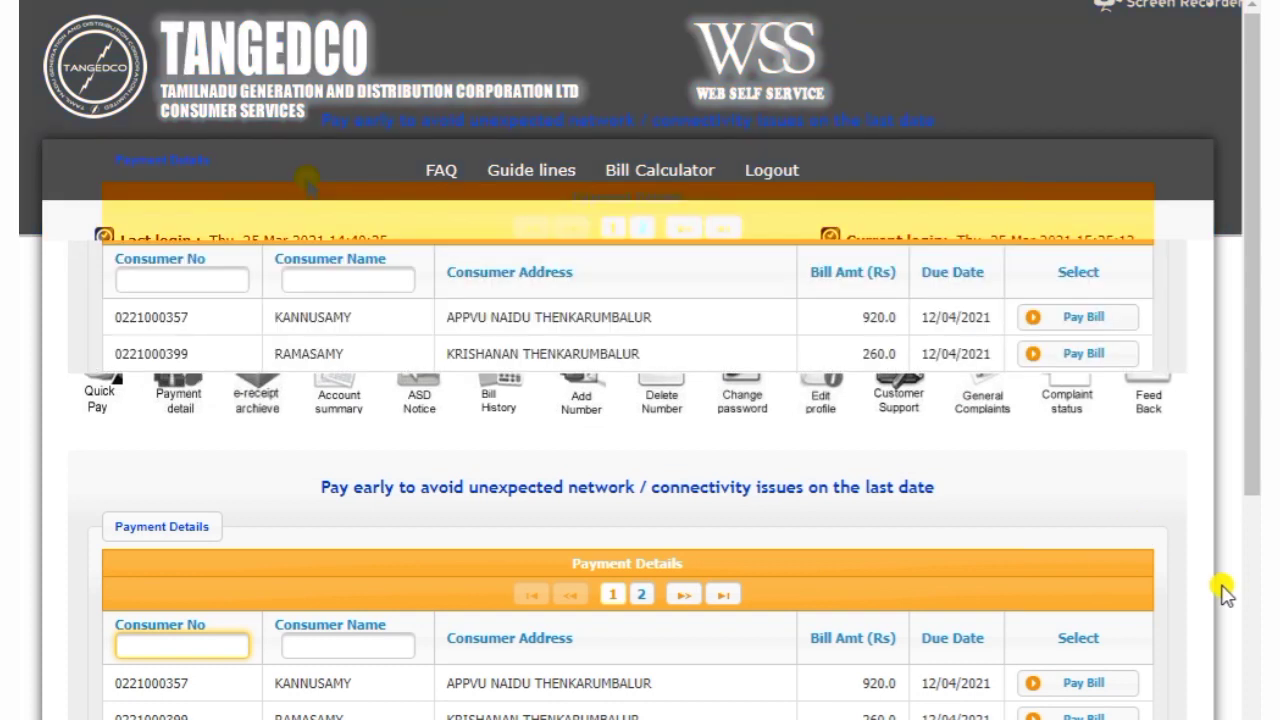
pyautogui.scroll(-3, 306, 178)
pyautogui.scroll(2, 306, 178)
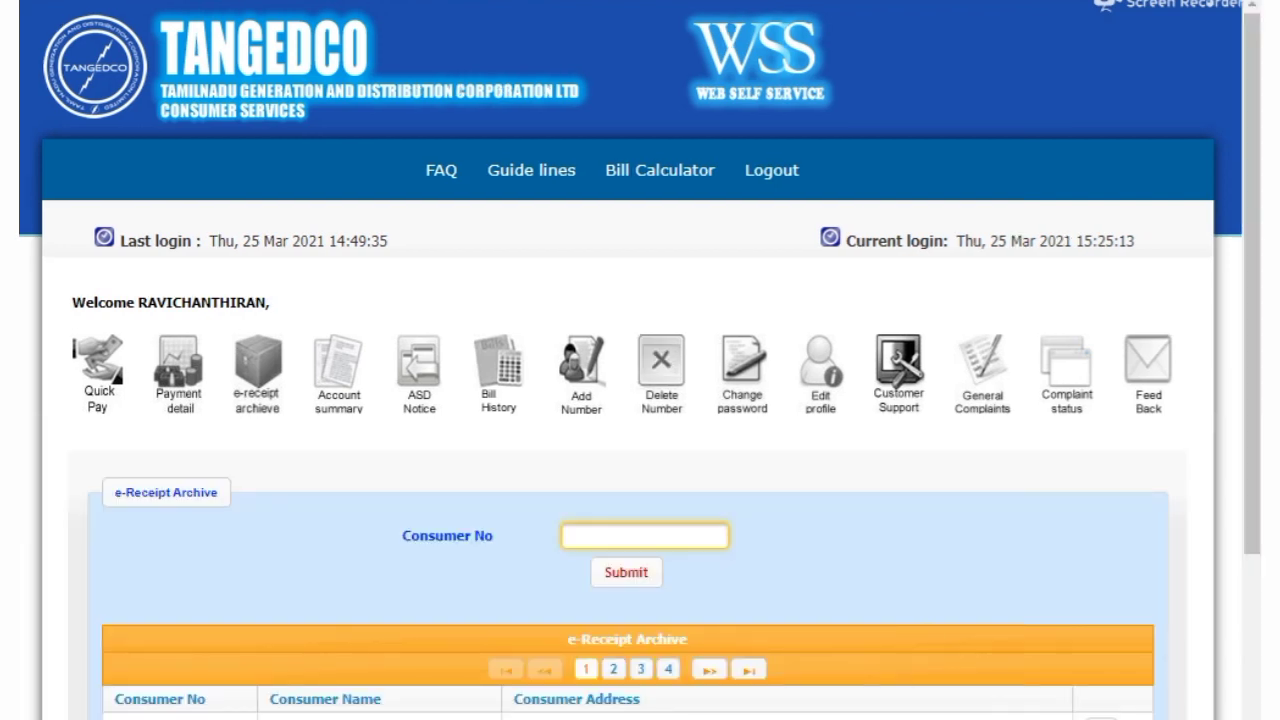
# List the e-receipts for the service connection using its consumer number
pyautogui.scroll(-3, 943, 560)
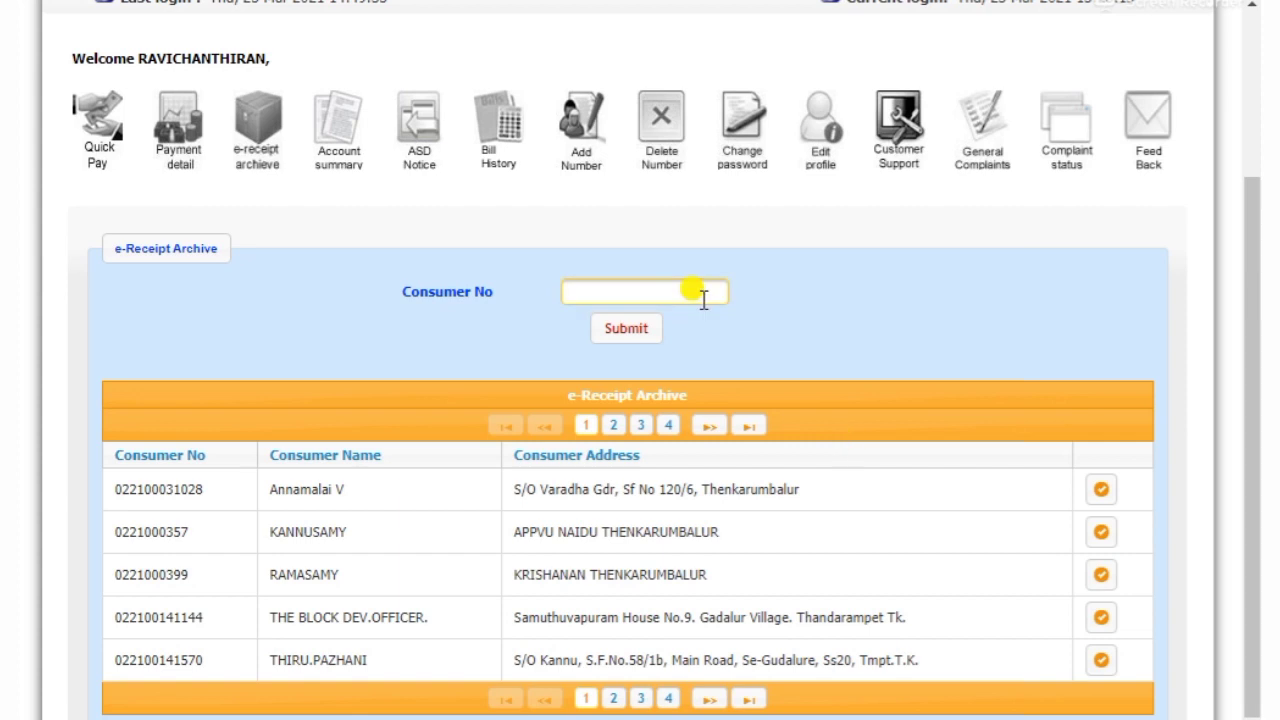
pyautogui.click(697, 289)
pyautogui.click(628, 330)
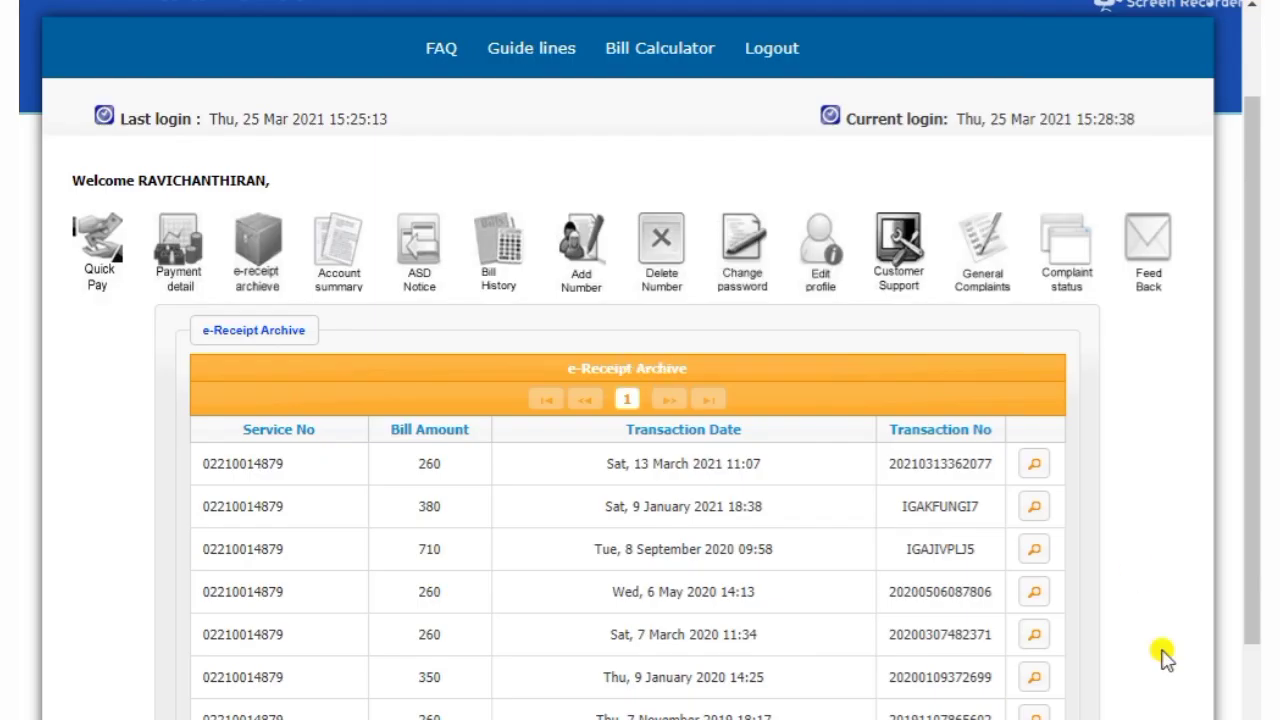
# View the e-receipt details for the 13 March 2021 payment, then close them
pyautogui.scroll(-1, 492, 485)
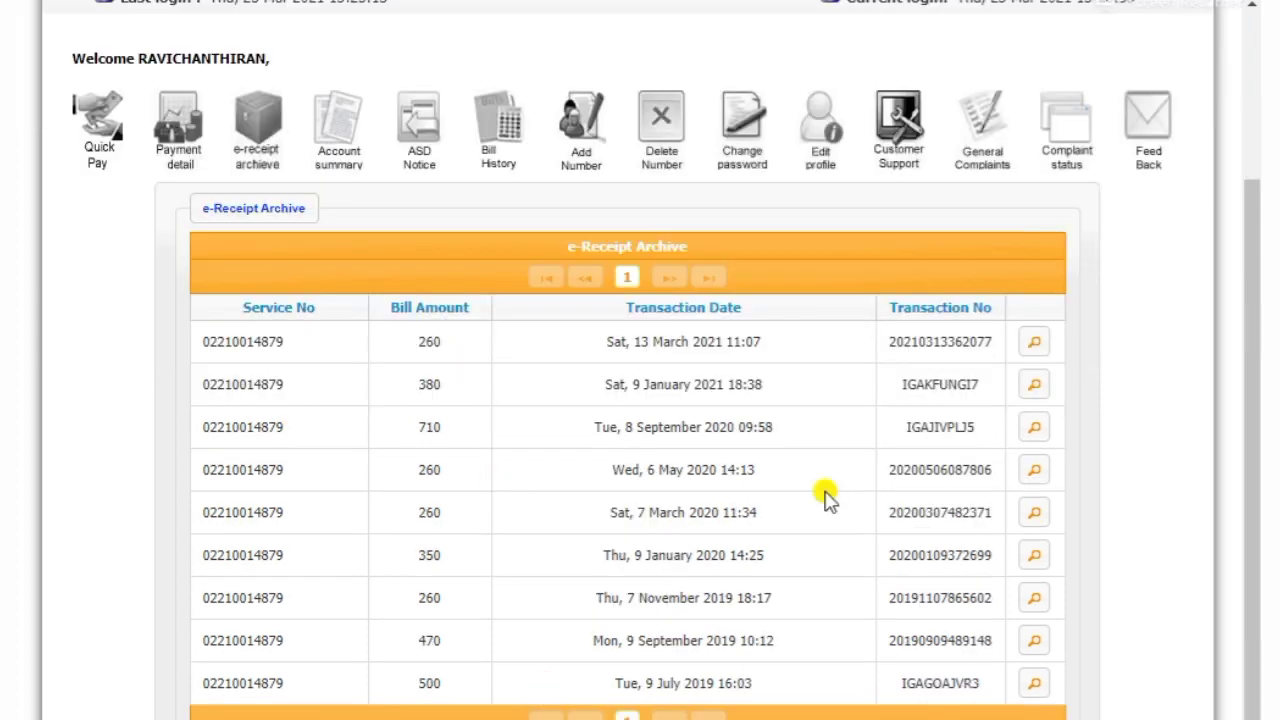
pyautogui.doubleClick(920, 342)
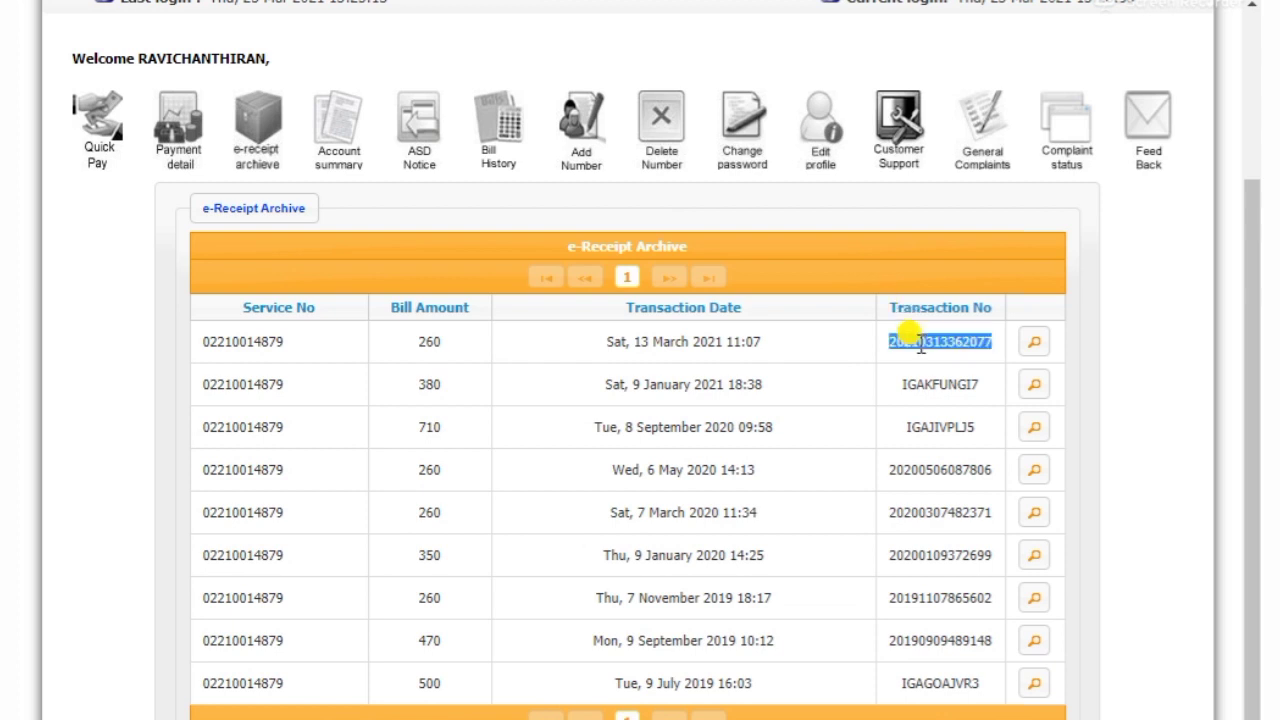
pyautogui.click(1037, 348)
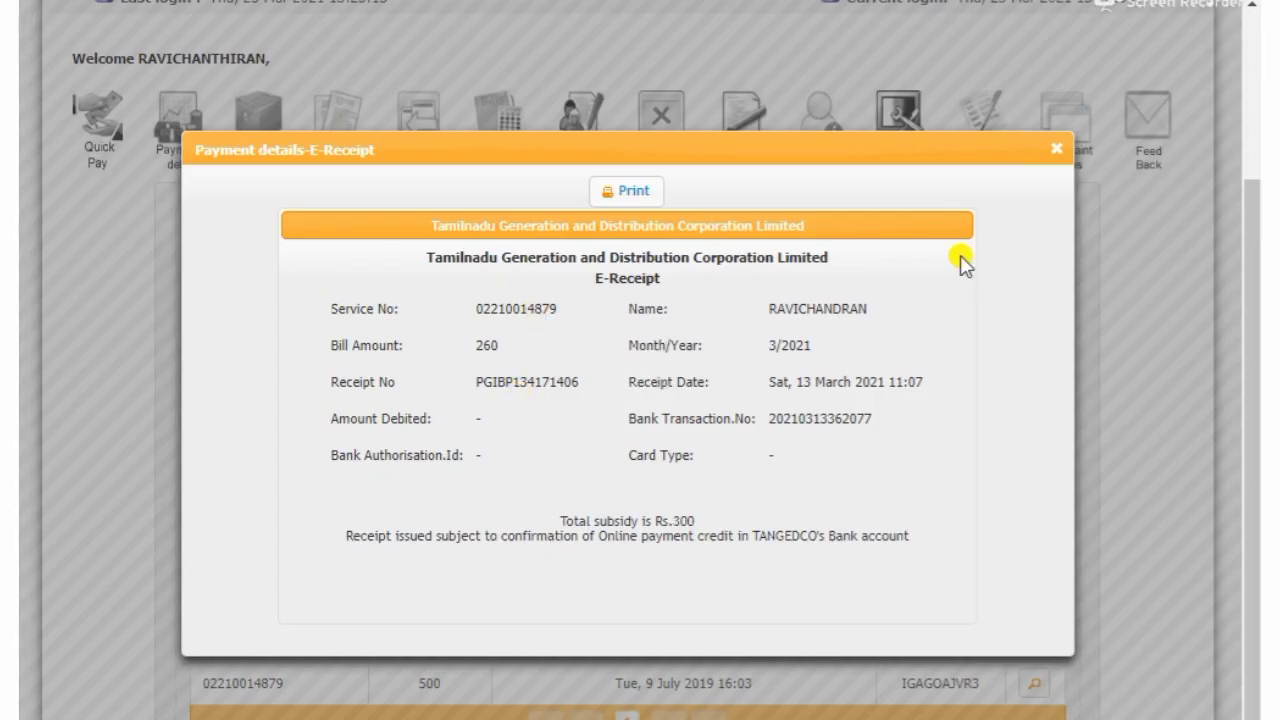
pyautogui.click(1059, 151)
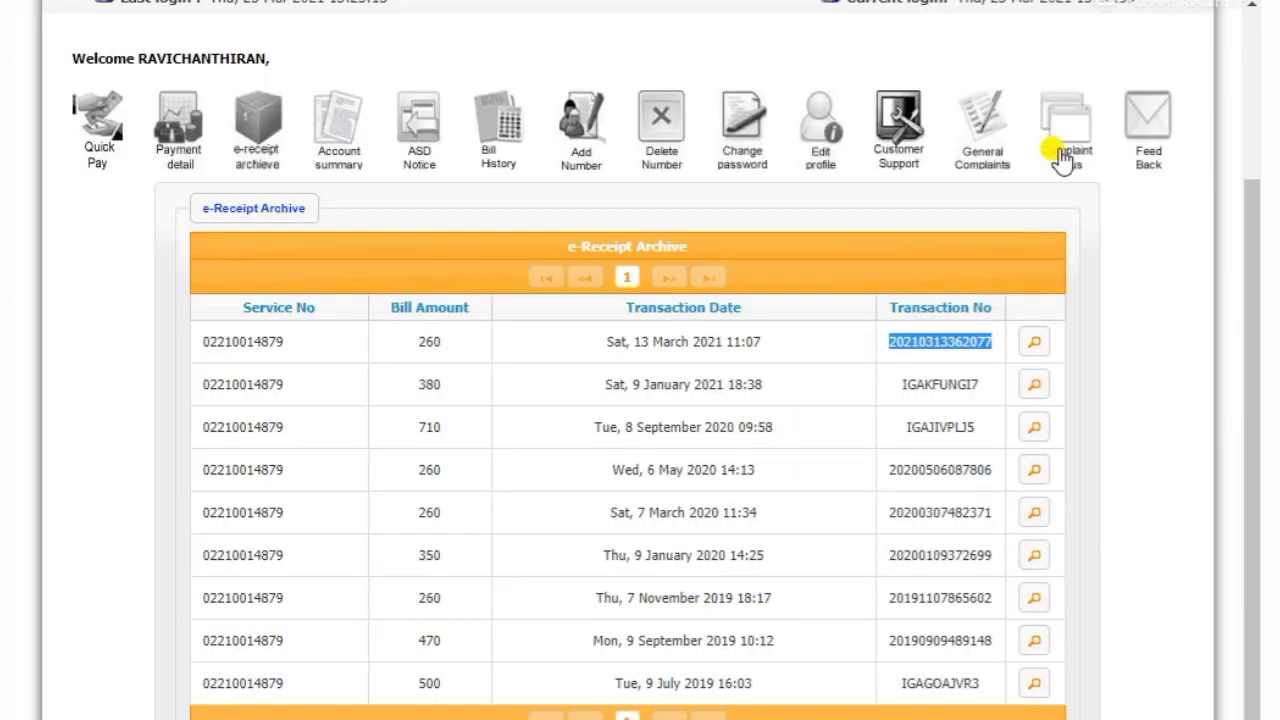
# Enter the new mobile number in the Mobile no field and submit it with Register Number
pyautogui.click(1157, 312)
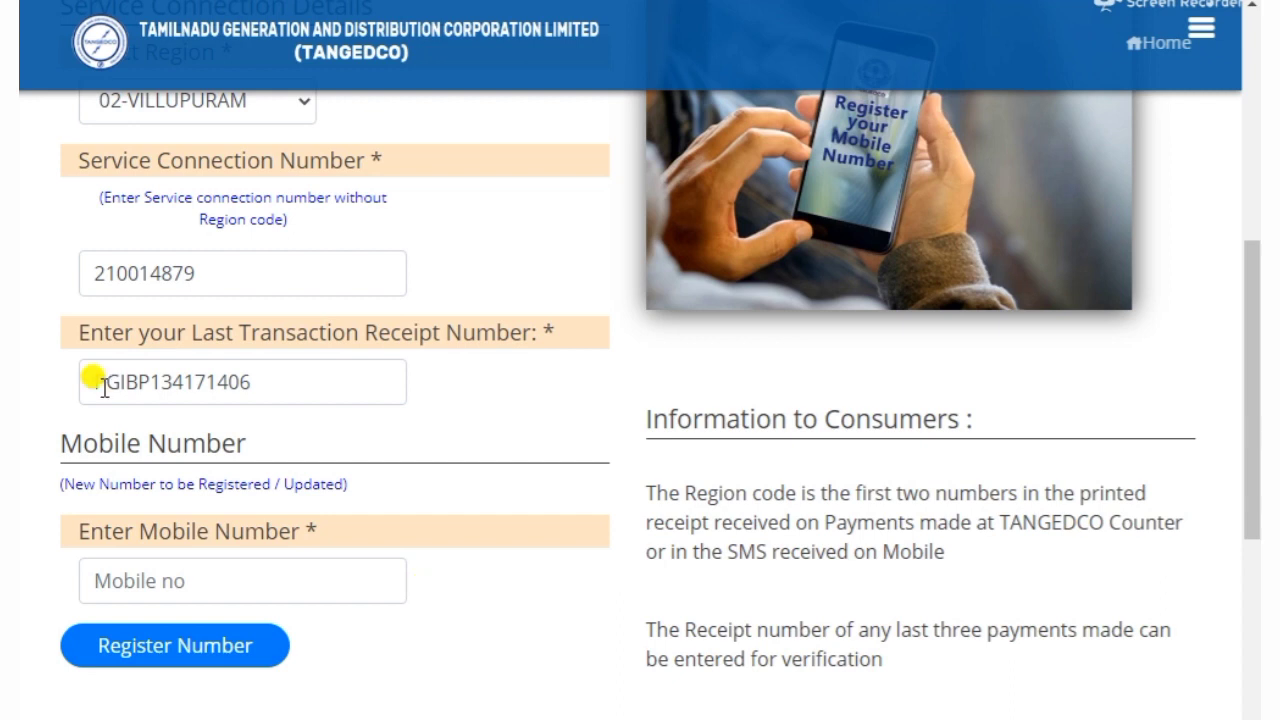
pyautogui.scroll(-2, 543, 426)
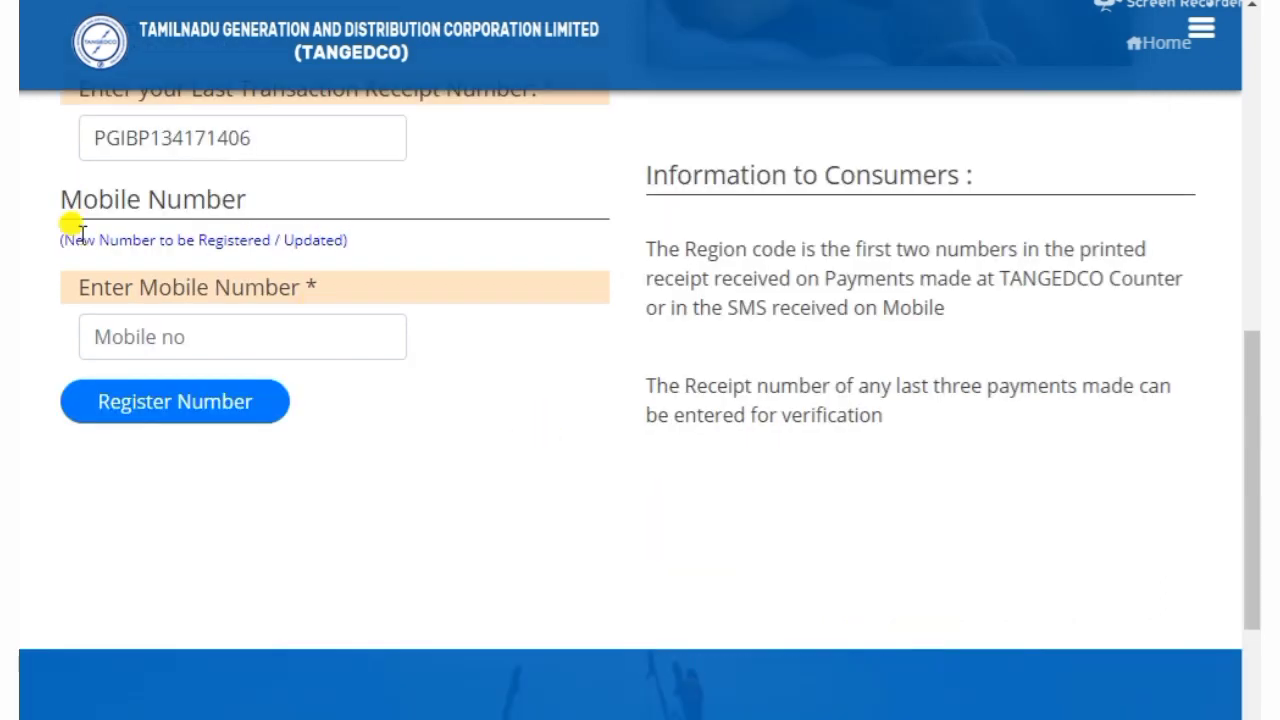
pyautogui.click(255, 335)
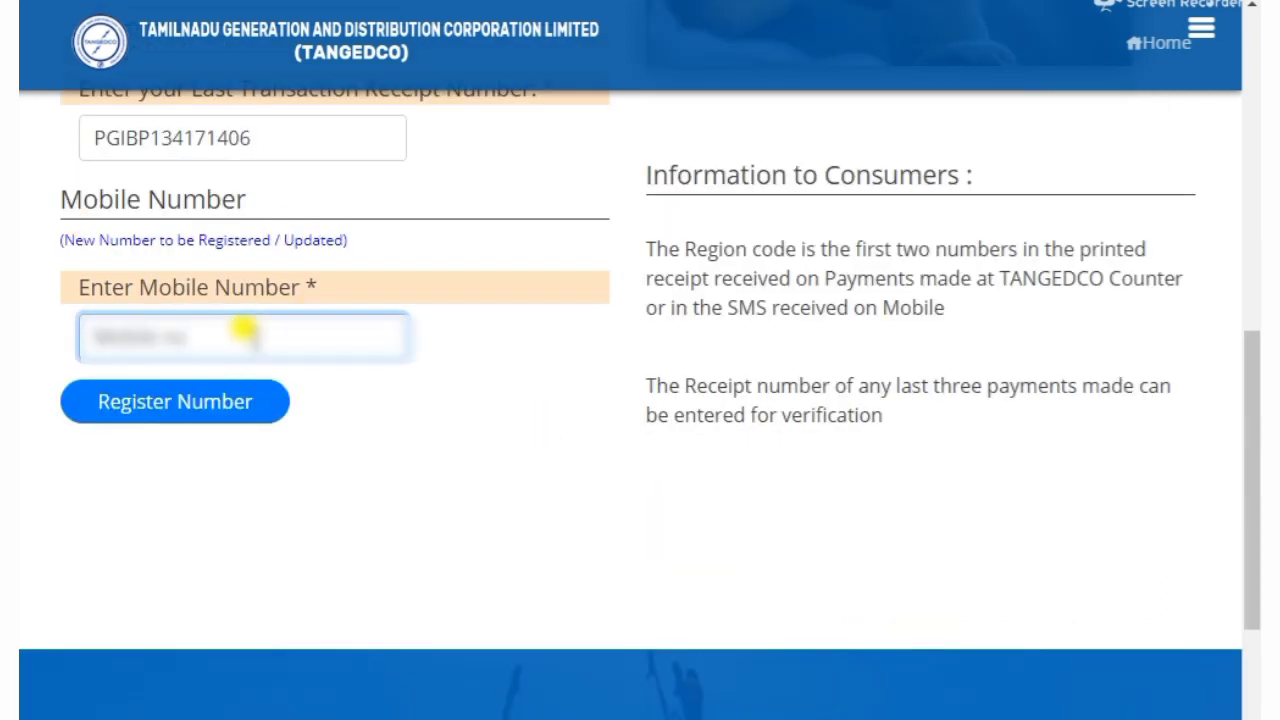
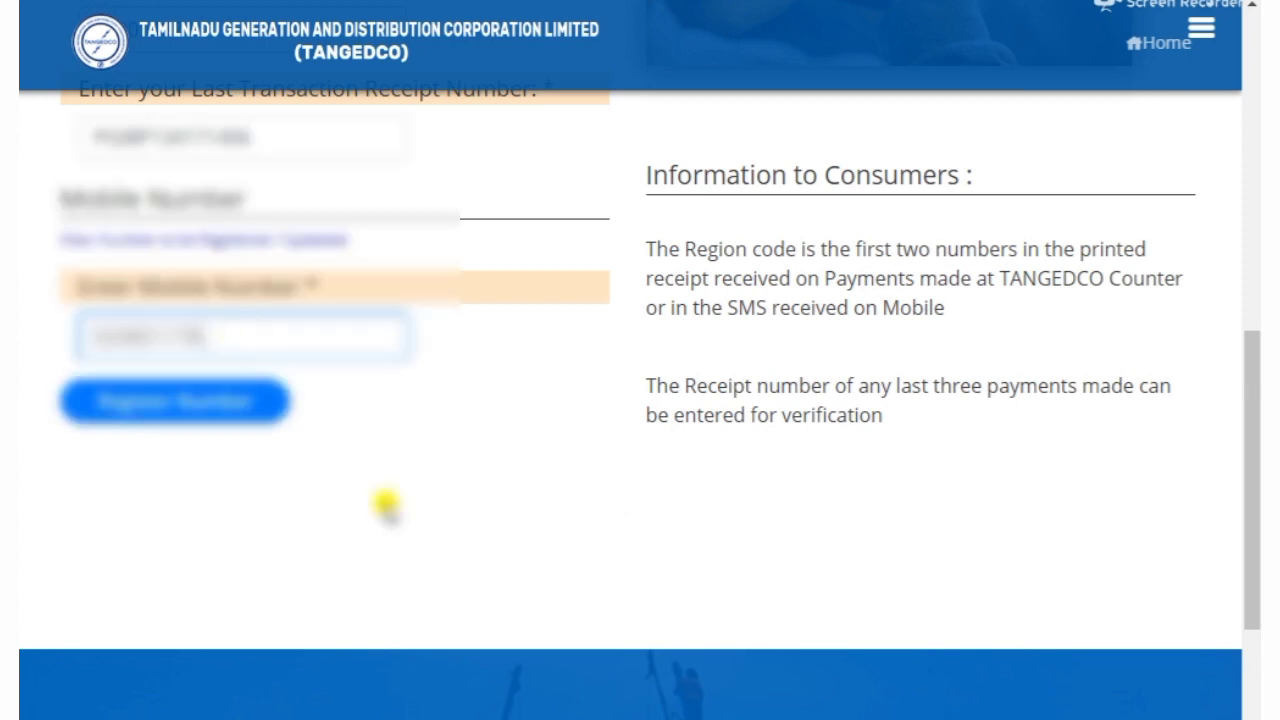
pyautogui.click(386, 506)
pyautogui.scroll(3, 388, 505)
pyautogui.scroll(3, 390, 505)
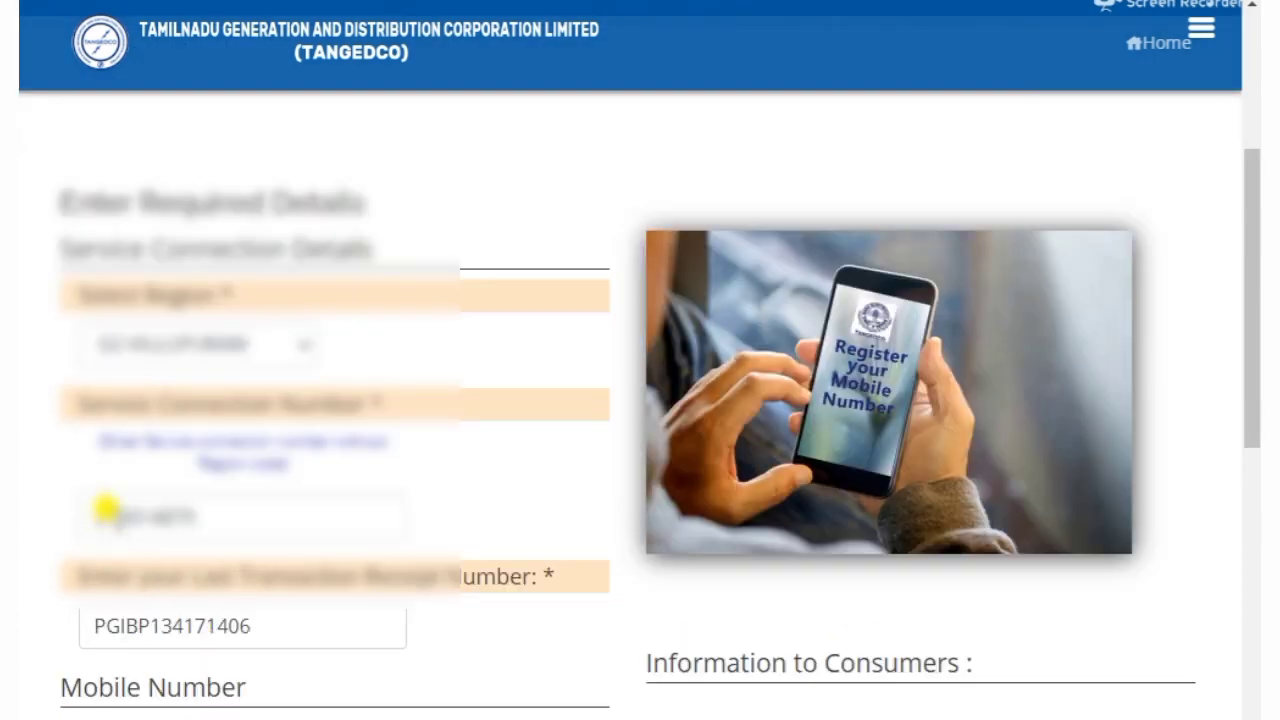
pyautogui.scroll(-1, 508, 545)
pyautogui.scroll(-5, 508, 545)
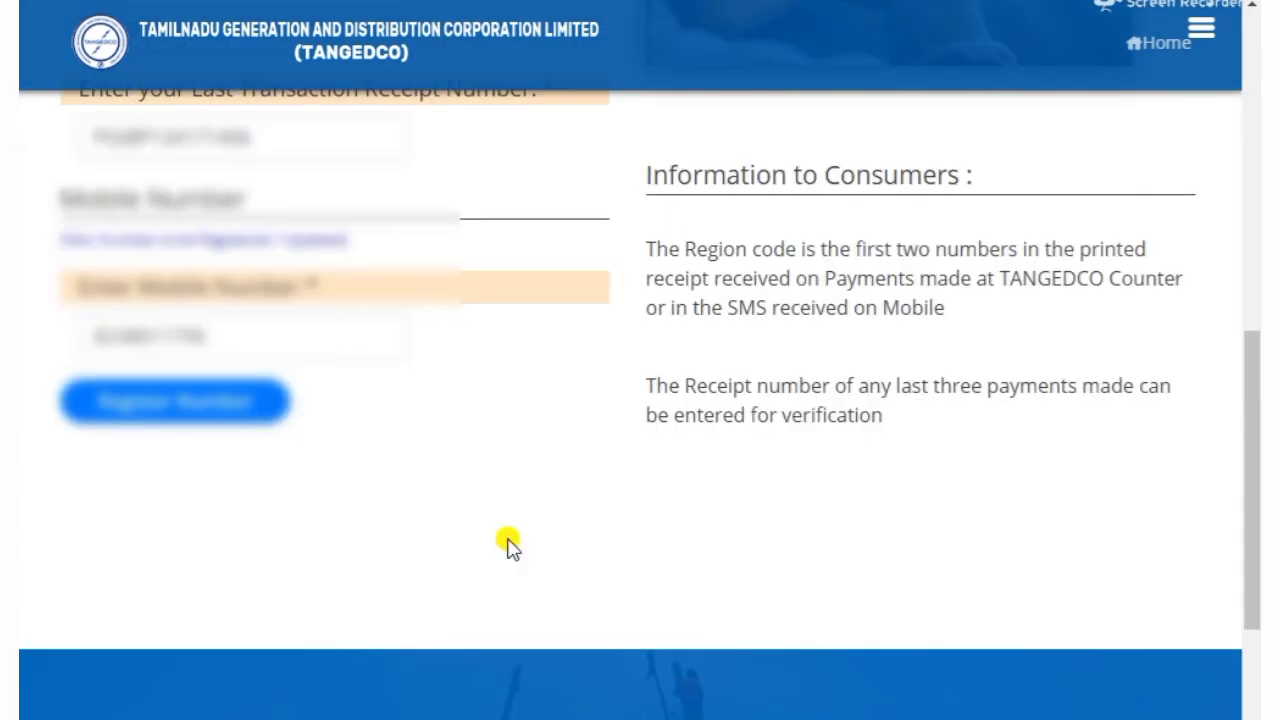
pyautogui.click(178, 399)
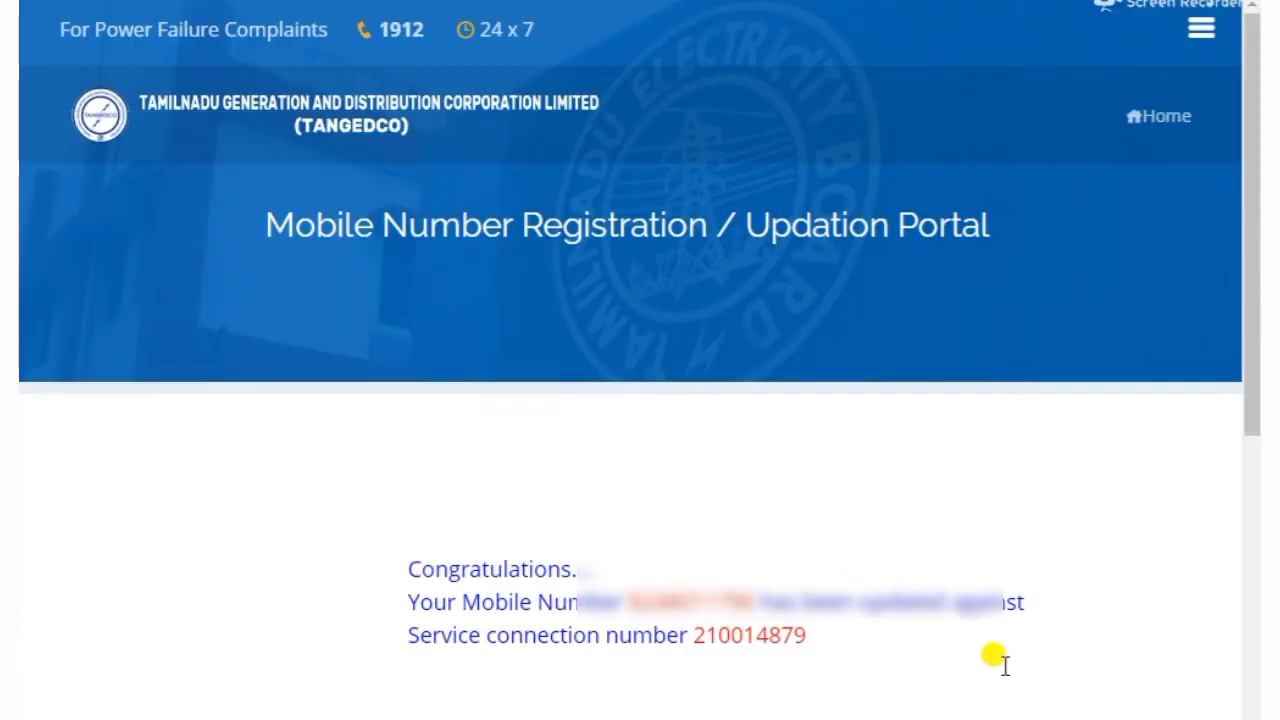
# Scroll through the mobile registration confirmation page
pyautogui.scroll(-1, 1095, 662)
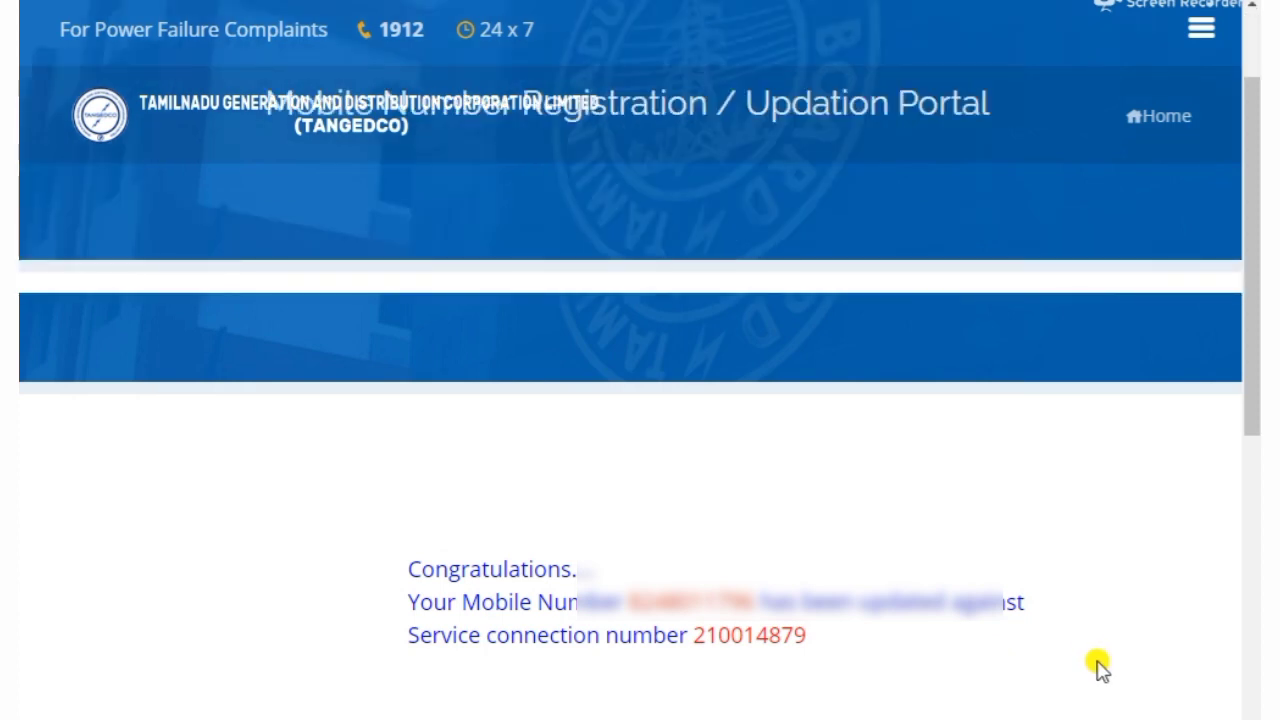
pyautogui.scroll(1, 1098, 665)
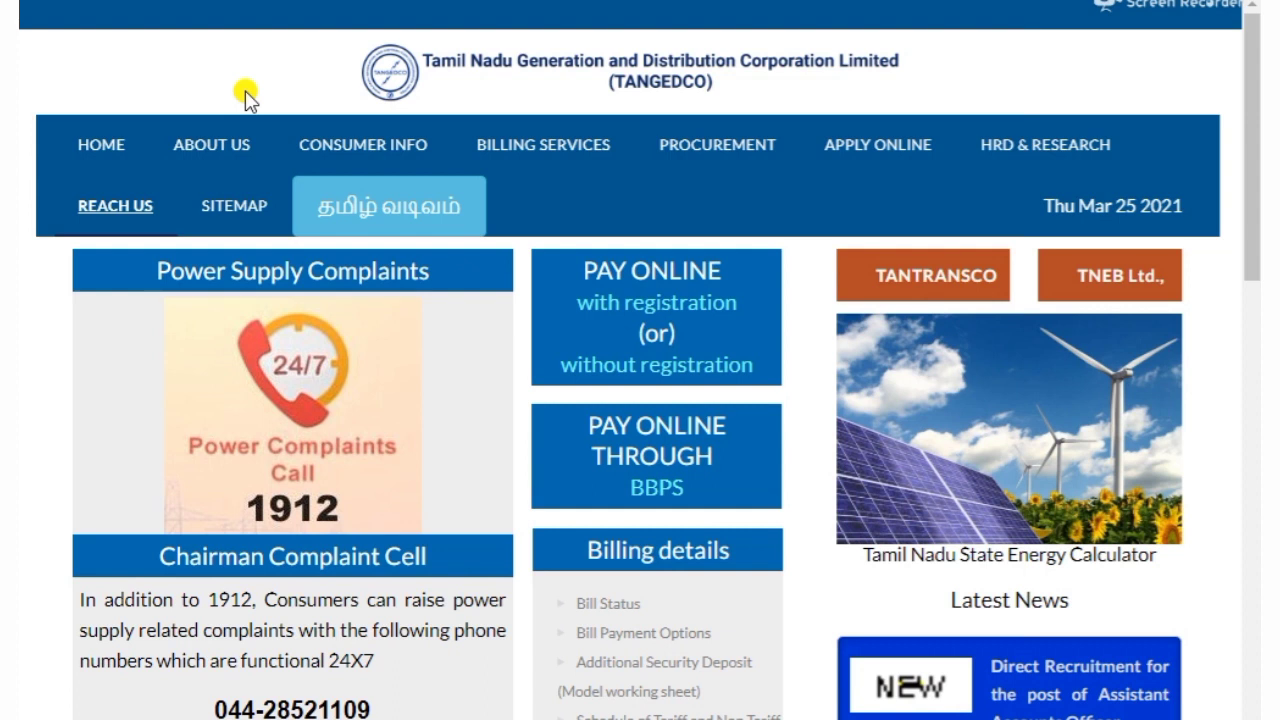
# Go to Billing Services > Bill Status and select region 2. Viluppuram
pyautogui.click(577, 150)
pyautogui.click(520, 293)
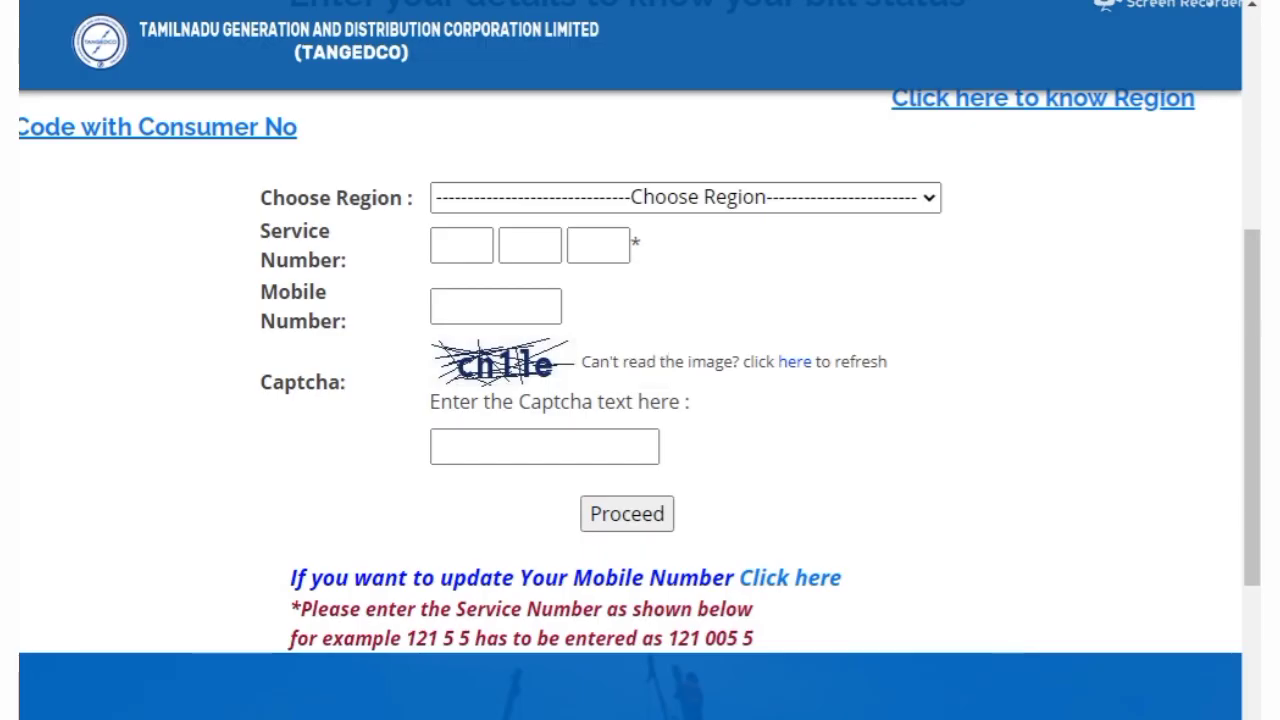
pyautogui.click(534, 197)
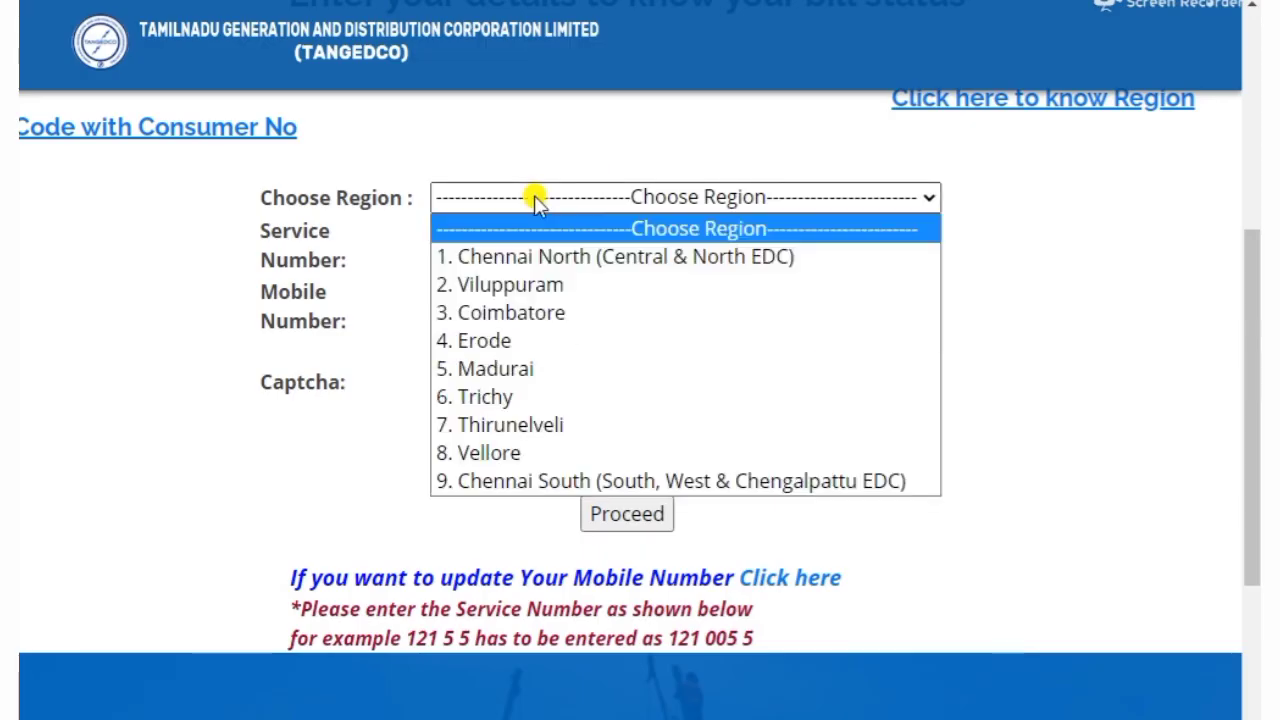
pyautogui.click(517, 284)
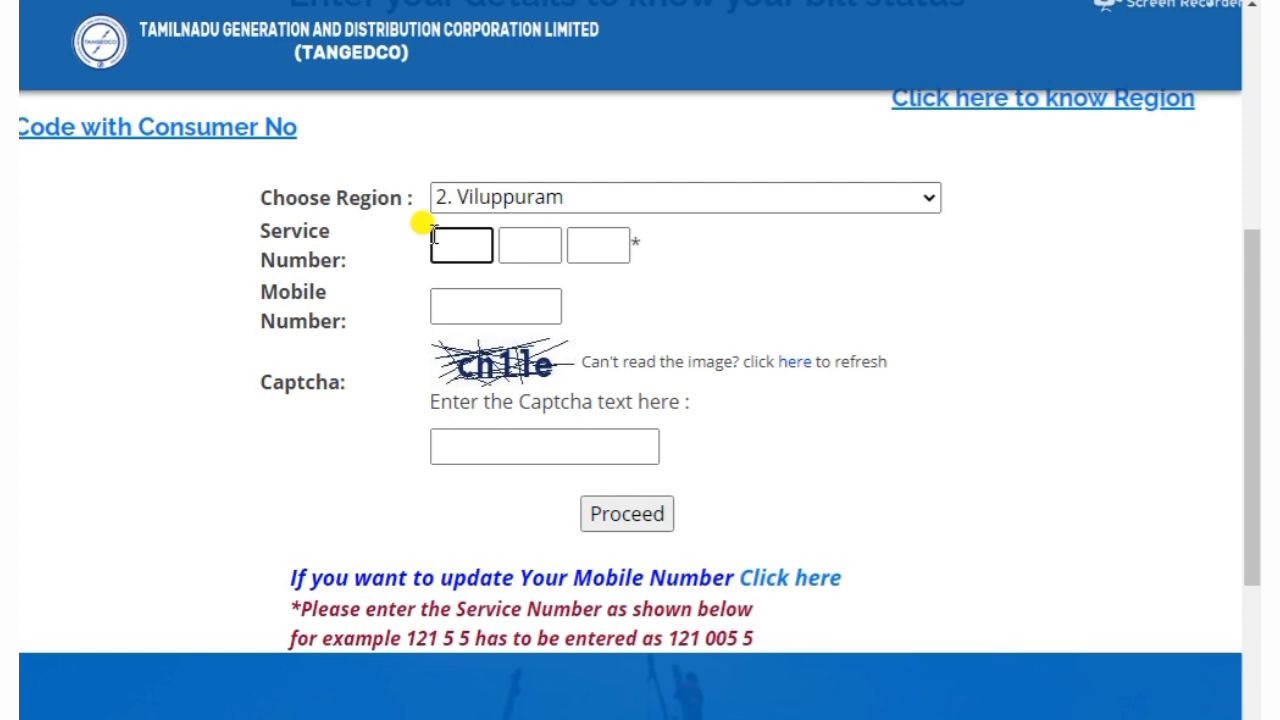
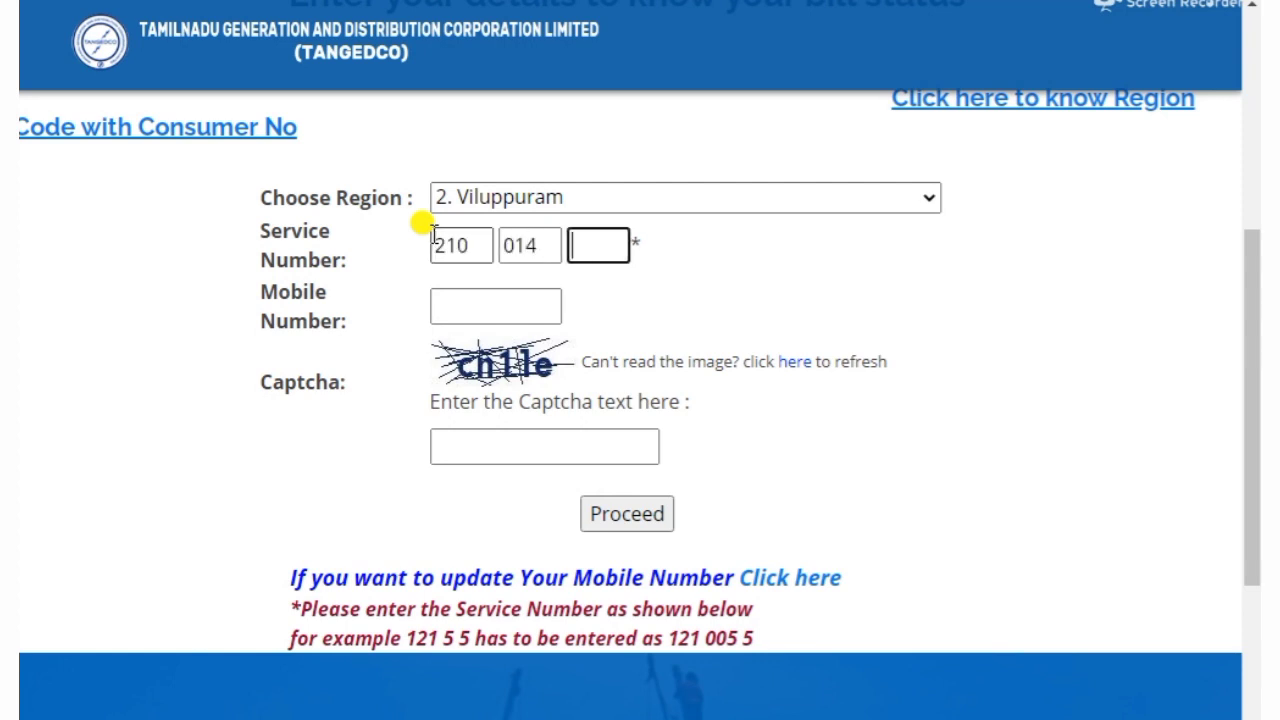
# Fill in the service number, mobile number and captcha, then proceed to the account summary
pyautogui.click(502, 296)
pyautogui.write('9876543210')
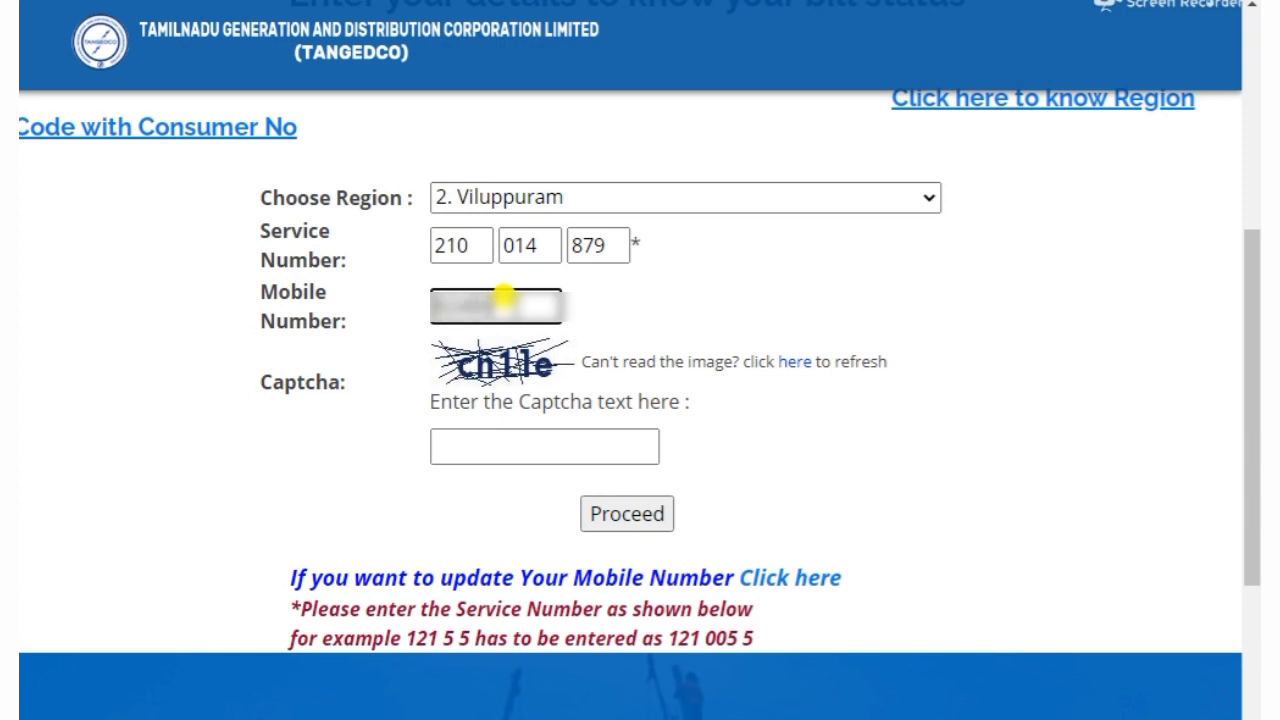
pyautogui.click(494, 447)
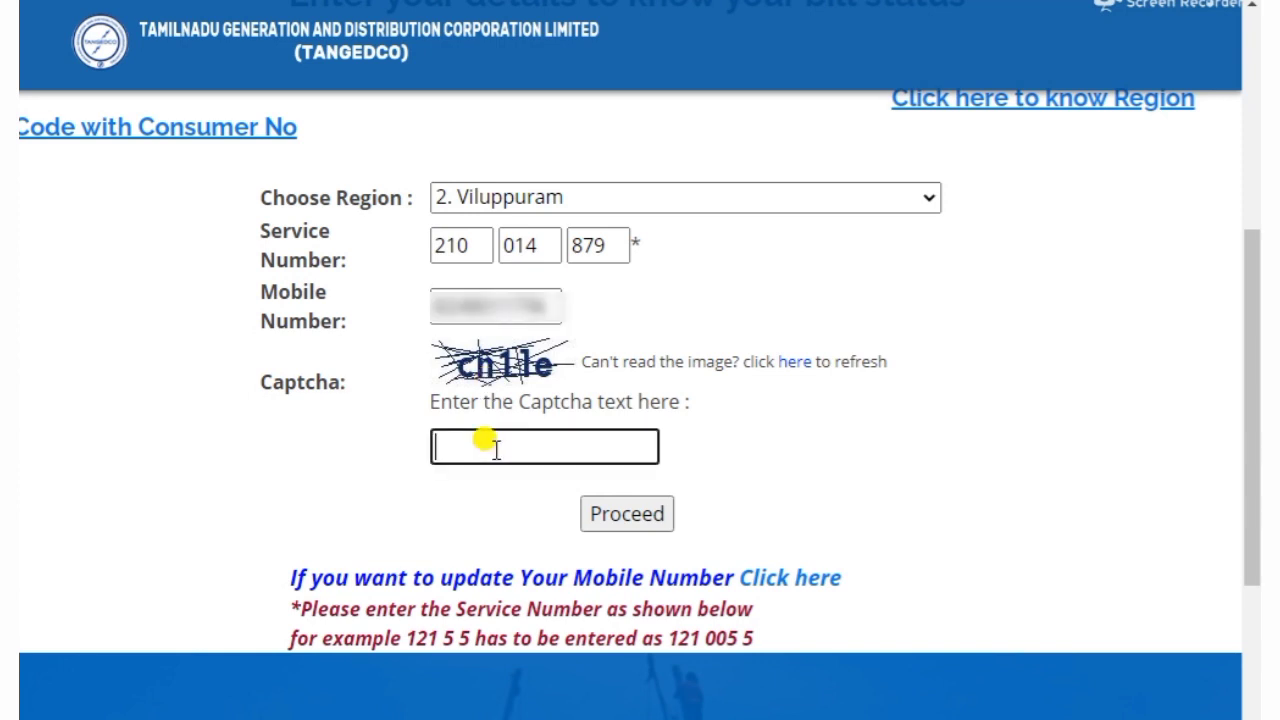
pyautogui.write('ch1le')
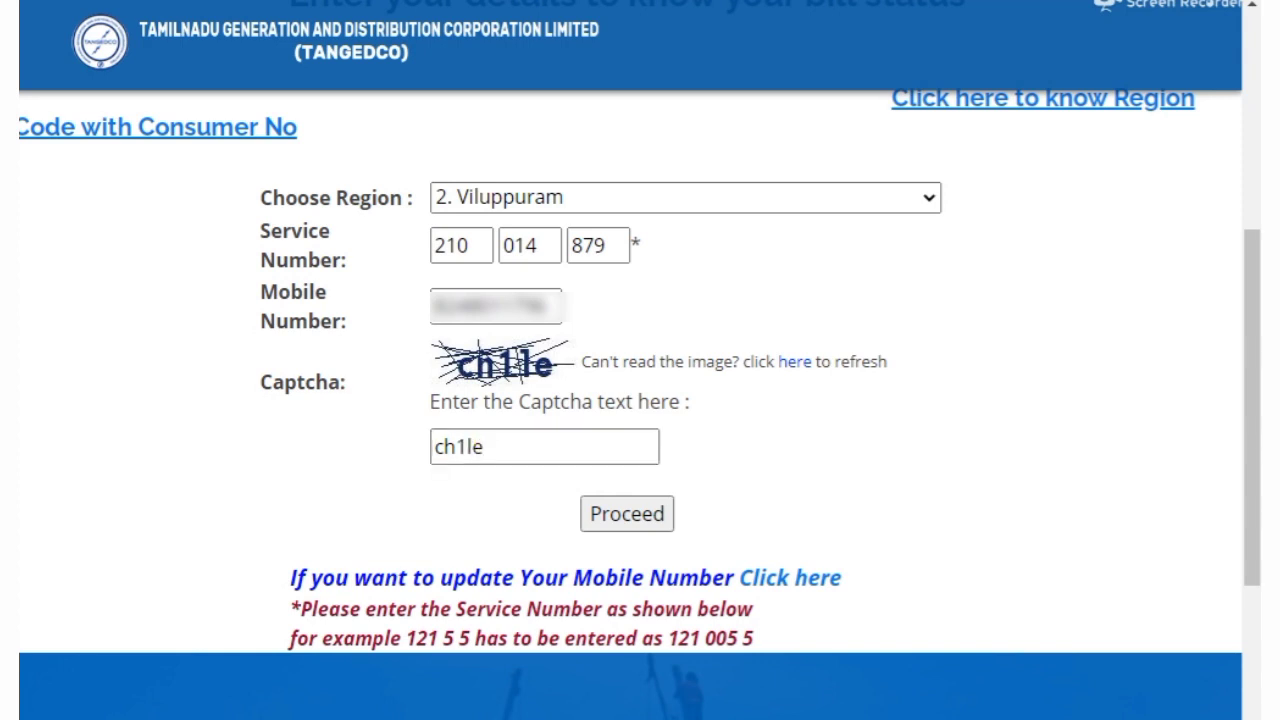
pyautogui.click(652, 518)
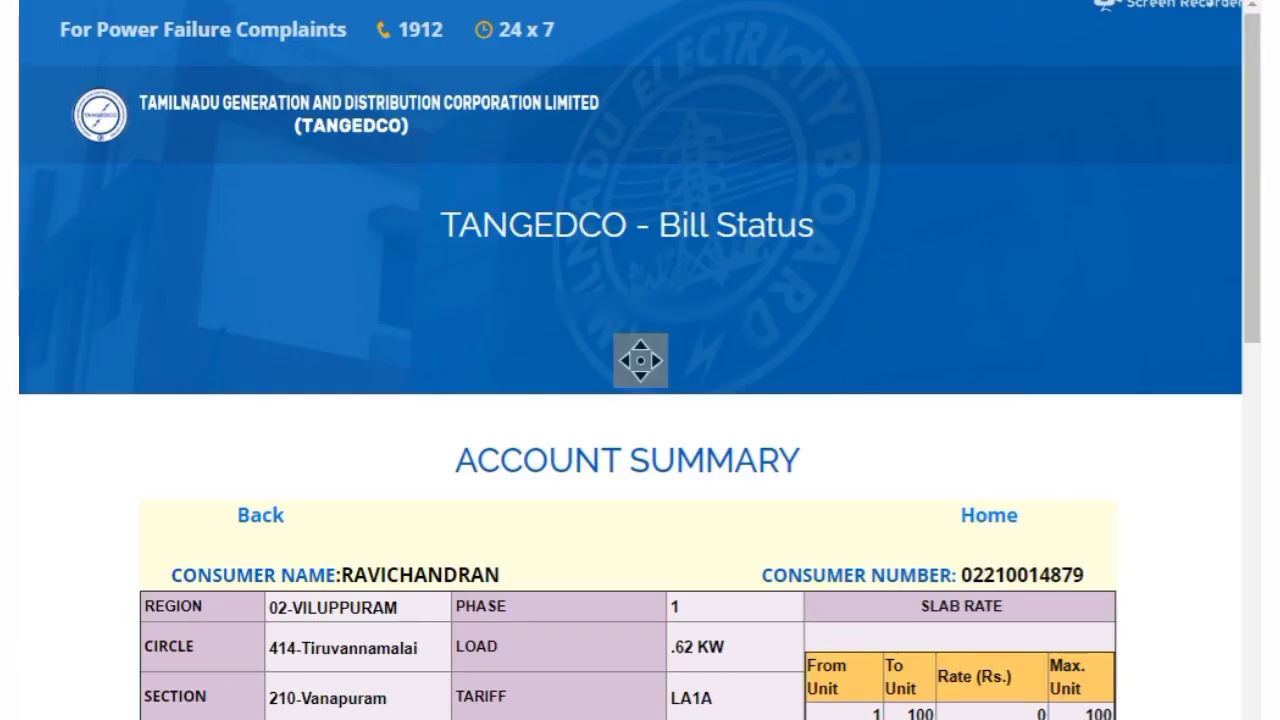
pyautogui.scroll(-5, 1130, 434)
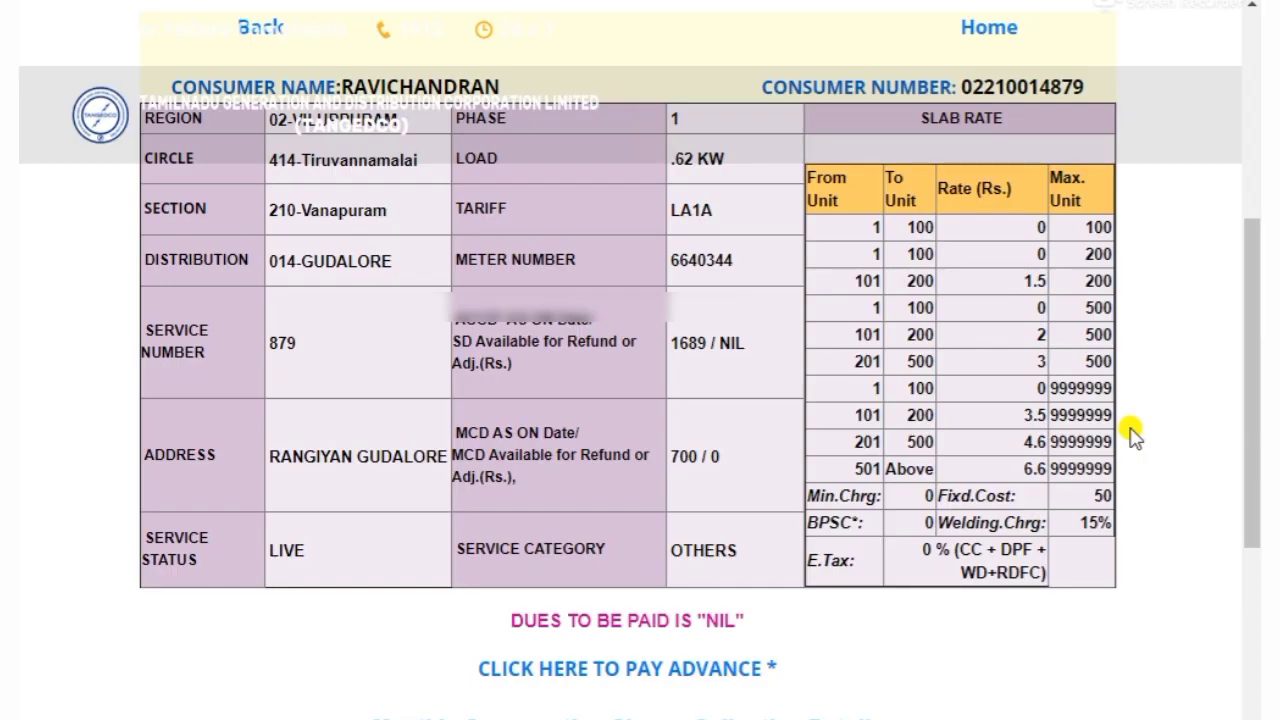
pyautogui.scroll(-5, 1130, 434)
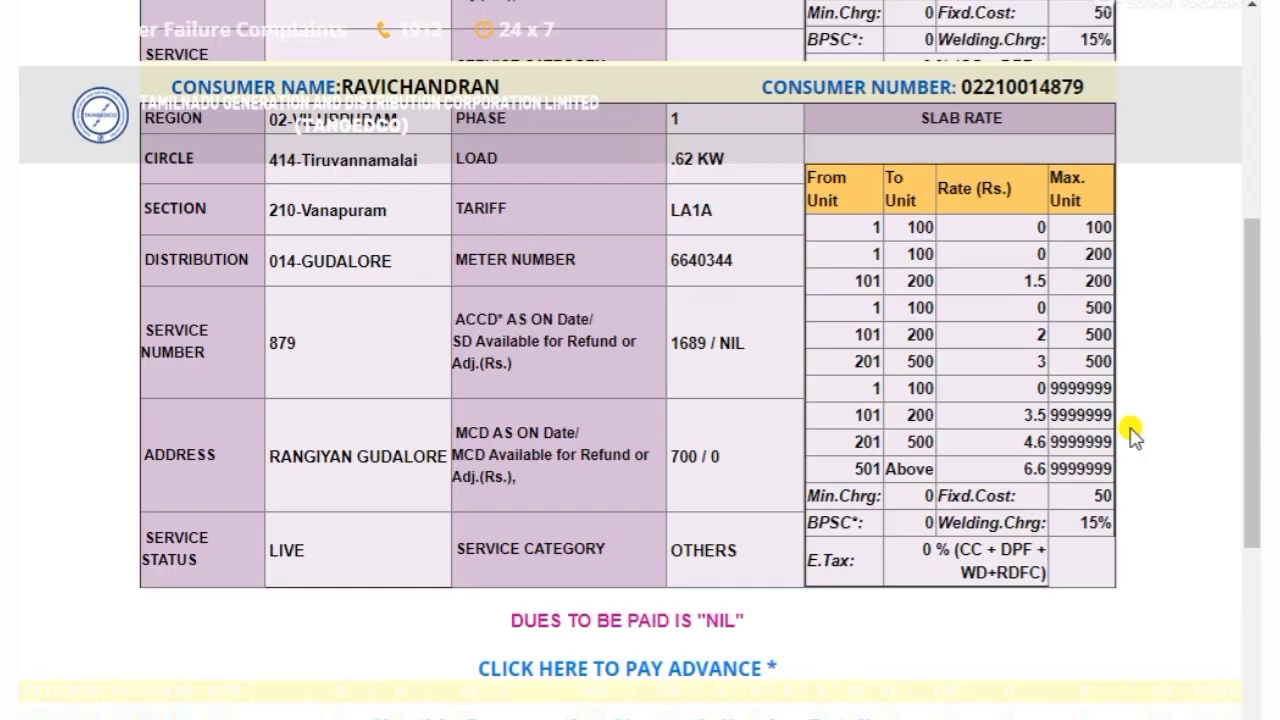
pyautogui.scroll(5, 1130, 434)
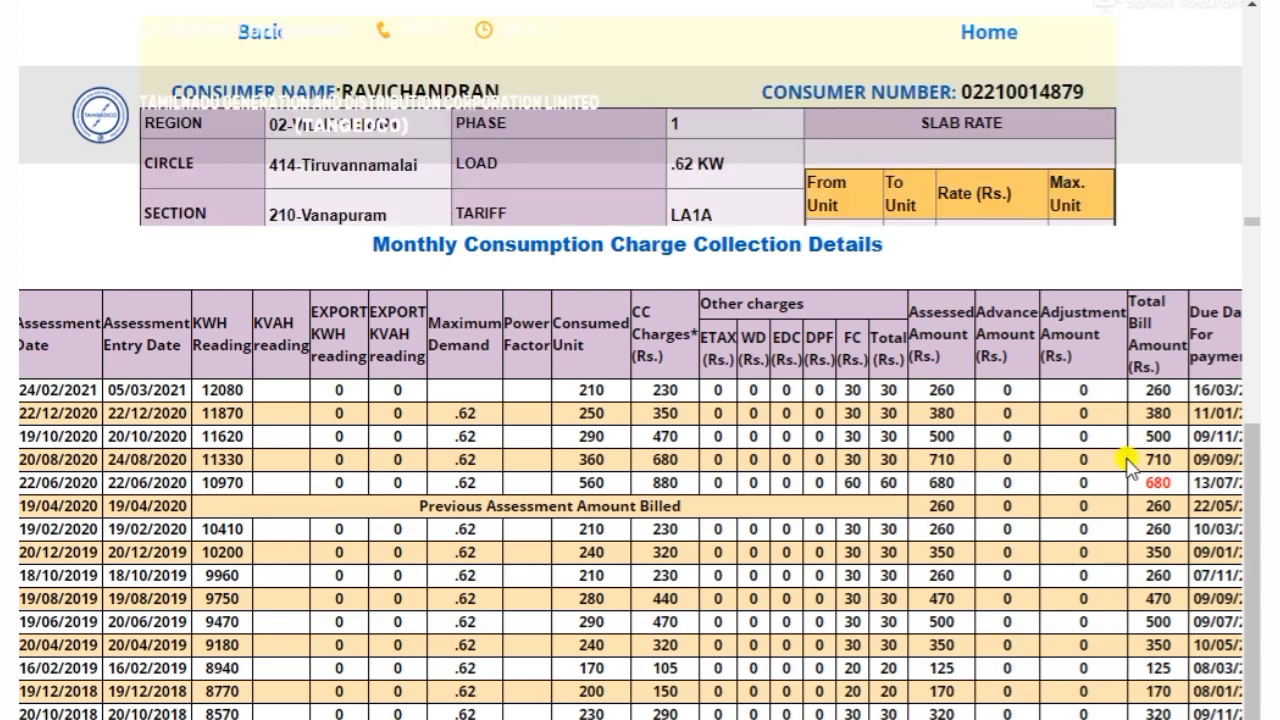